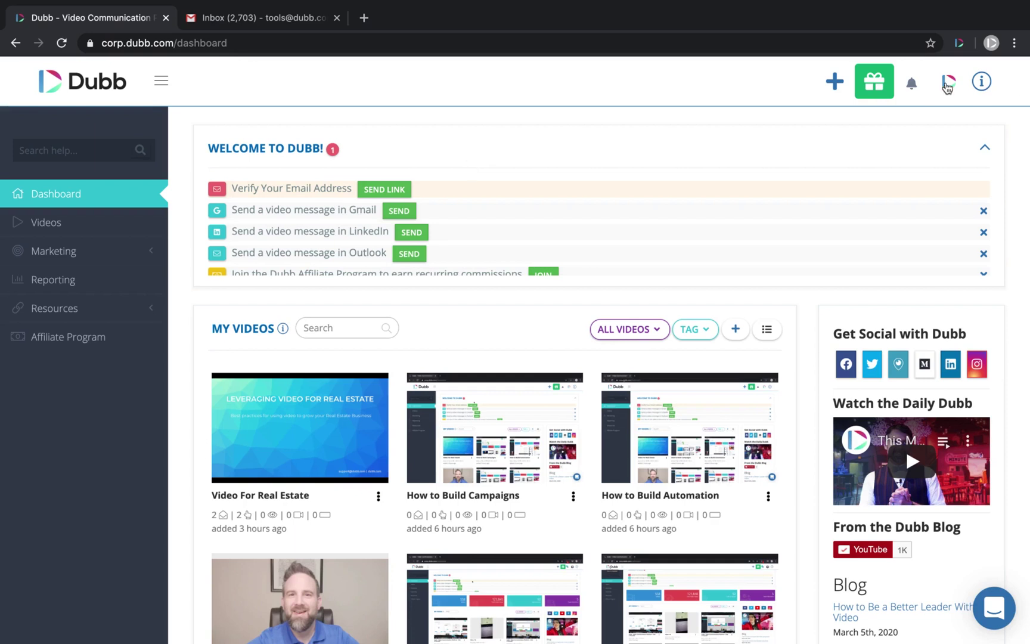
- Go to Your Settings from the account menu and open the Video Options page
left_click(949, 83)
left_click(901, 277)
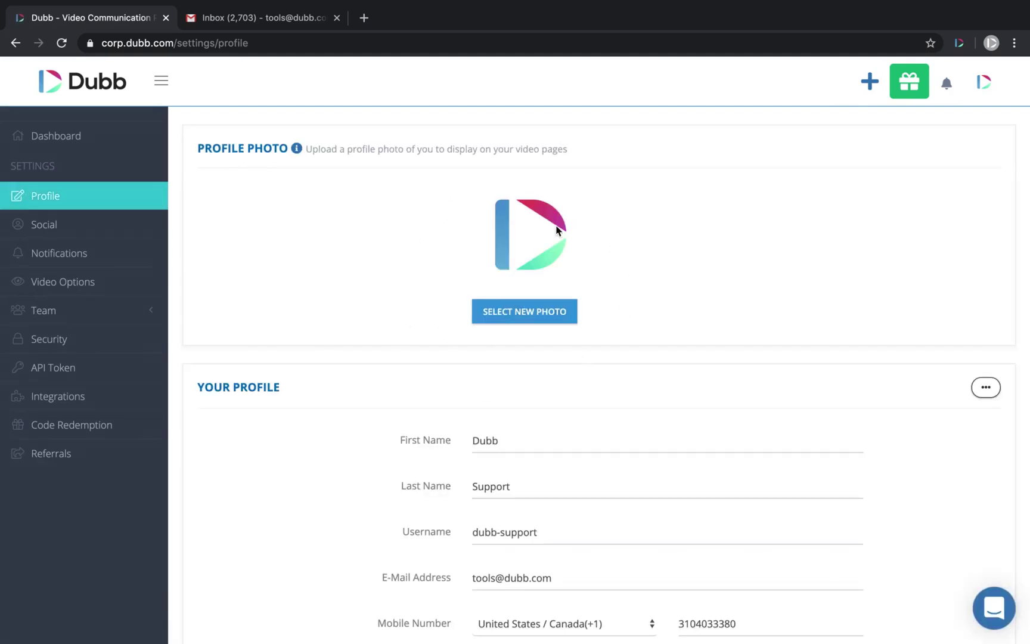
scroll(558, 231, "down", 3)
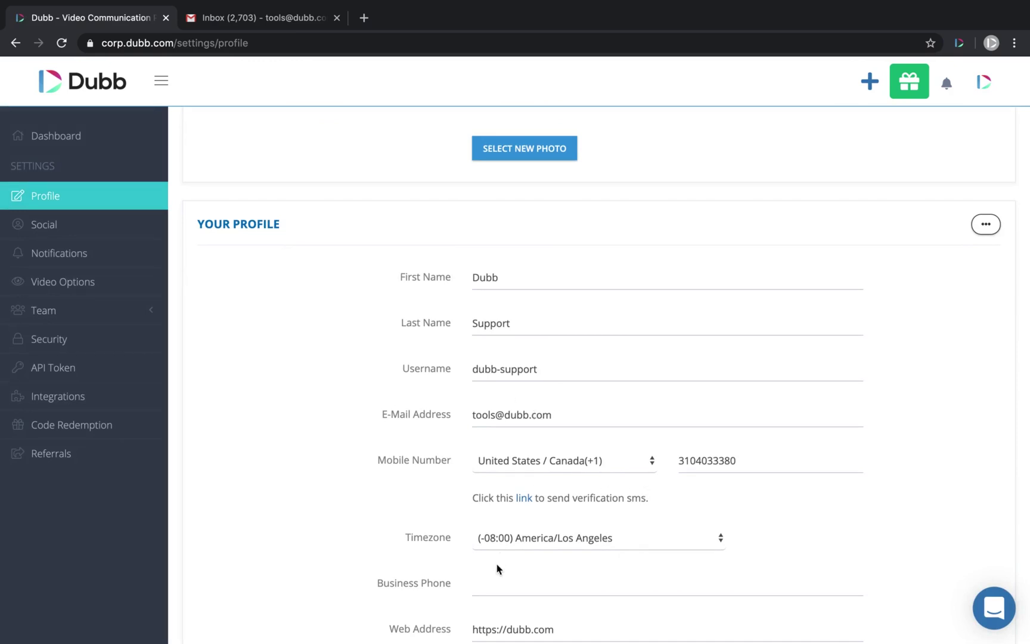
scroll(500, 569, "down", 2)
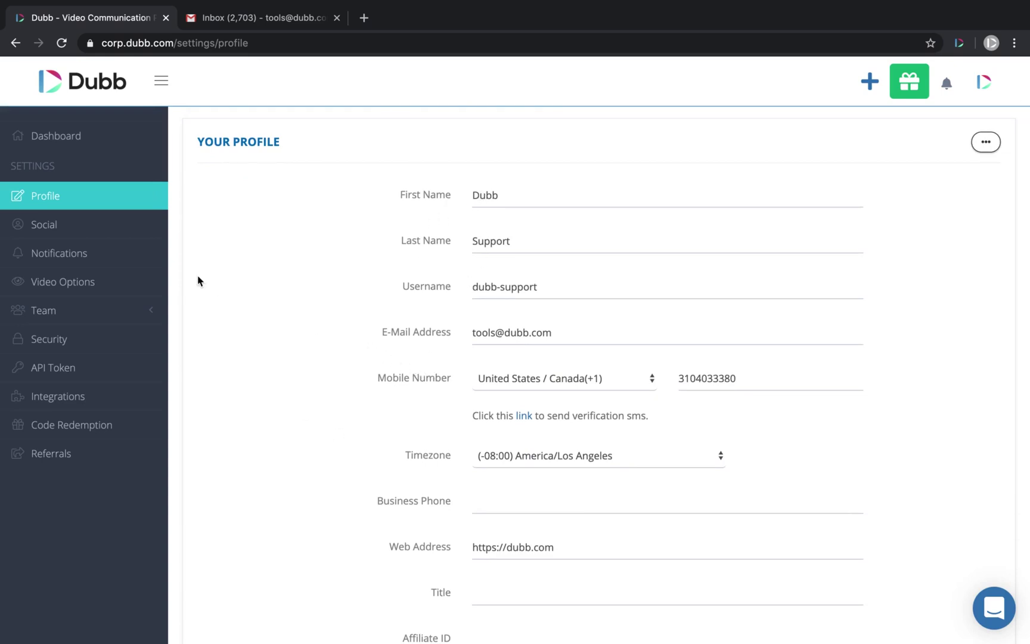
left_click(66, 287)
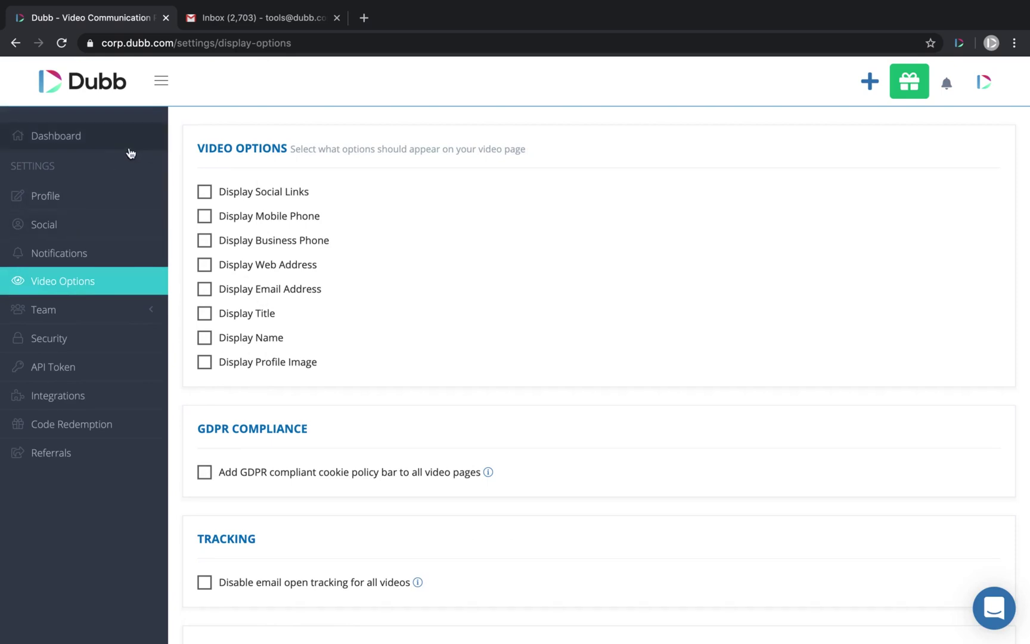
- Return to the dashboard, browse the help and tutorials panel, then close it and go back to My Videos
left_click(76, 142)
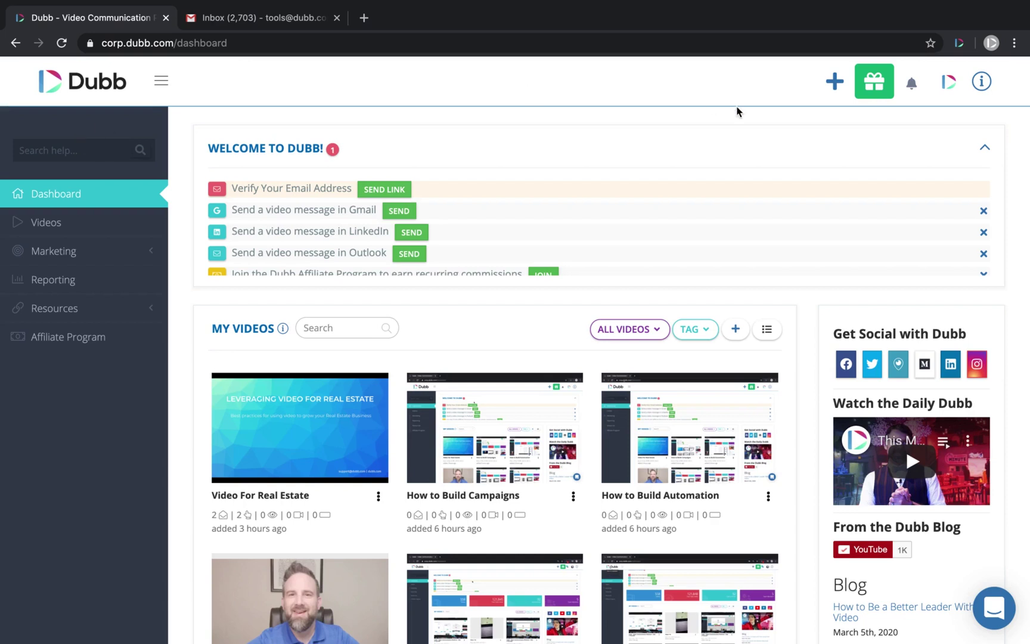
left_click(982, 83)
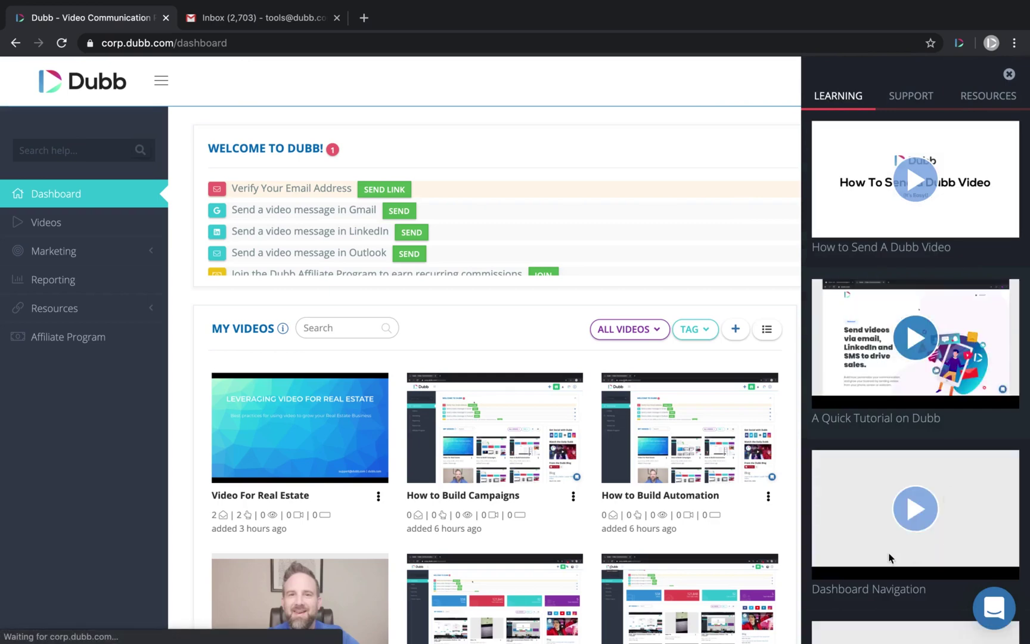
scroll(978, 381, "down", 10)
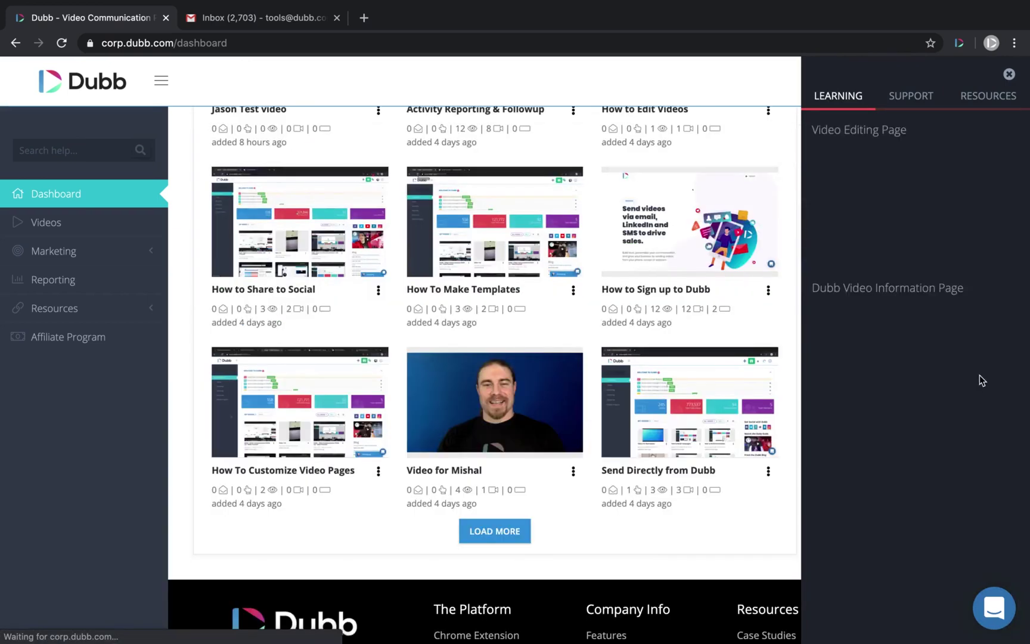
scroll(982, 360, "down", 3)
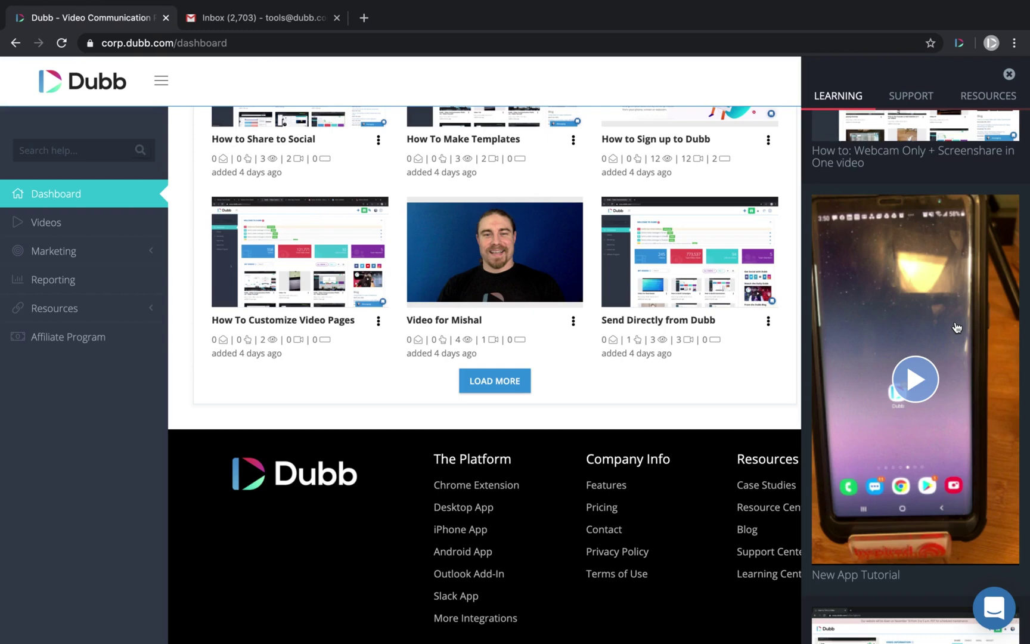
left_click(1009, 74)
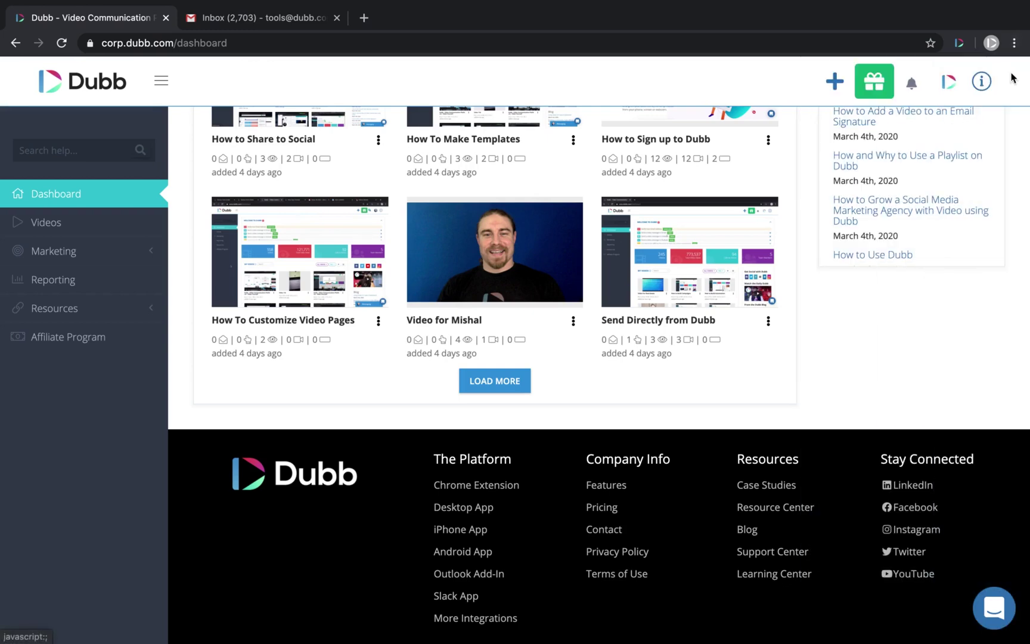
scroll(680, 141, "up", 10)
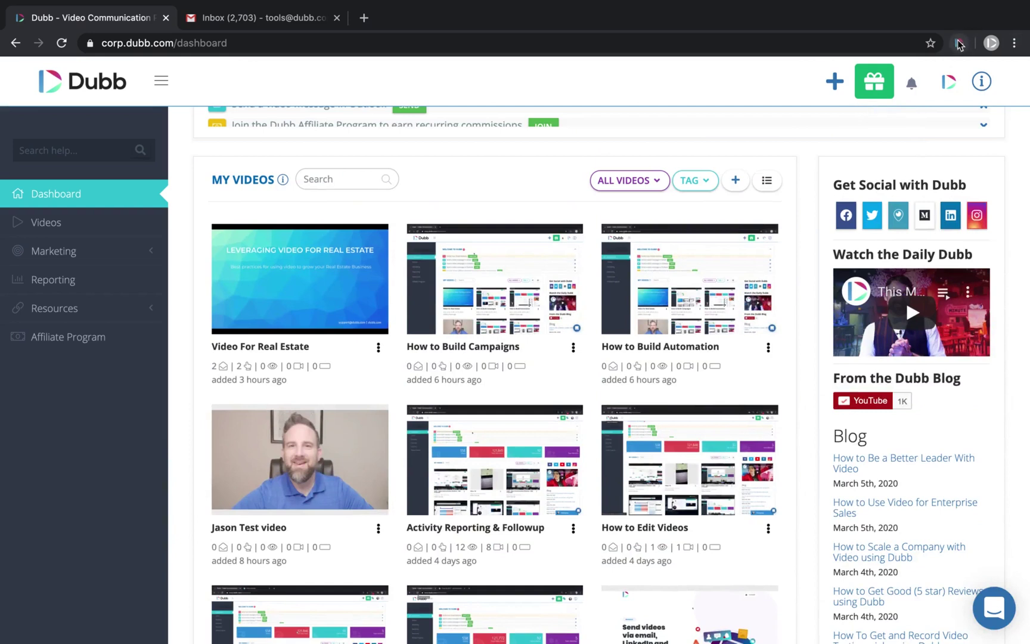
left_click(960, 45)
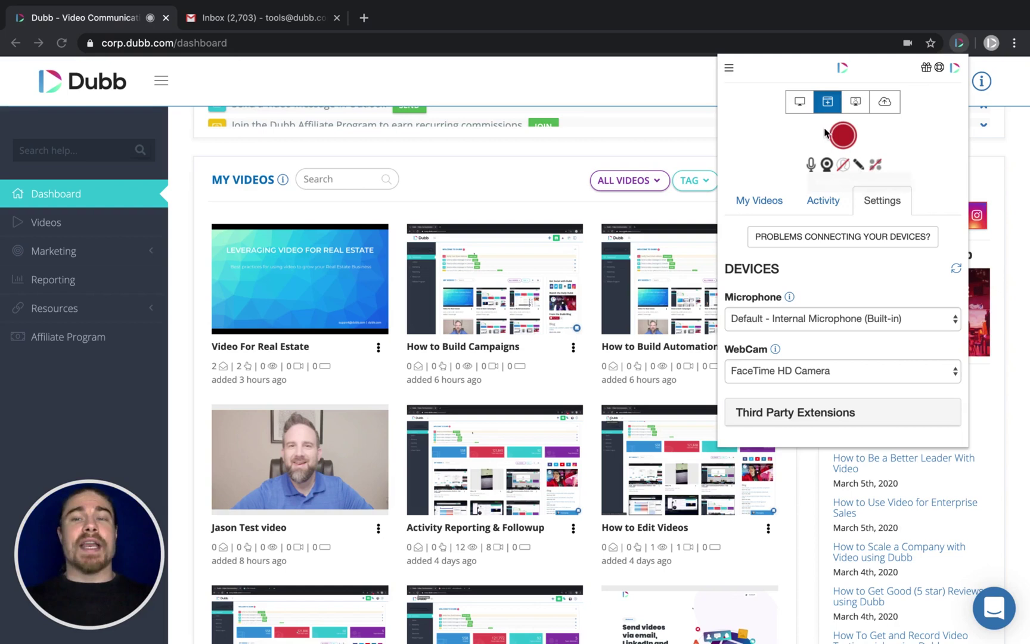
left_click(799, 102)
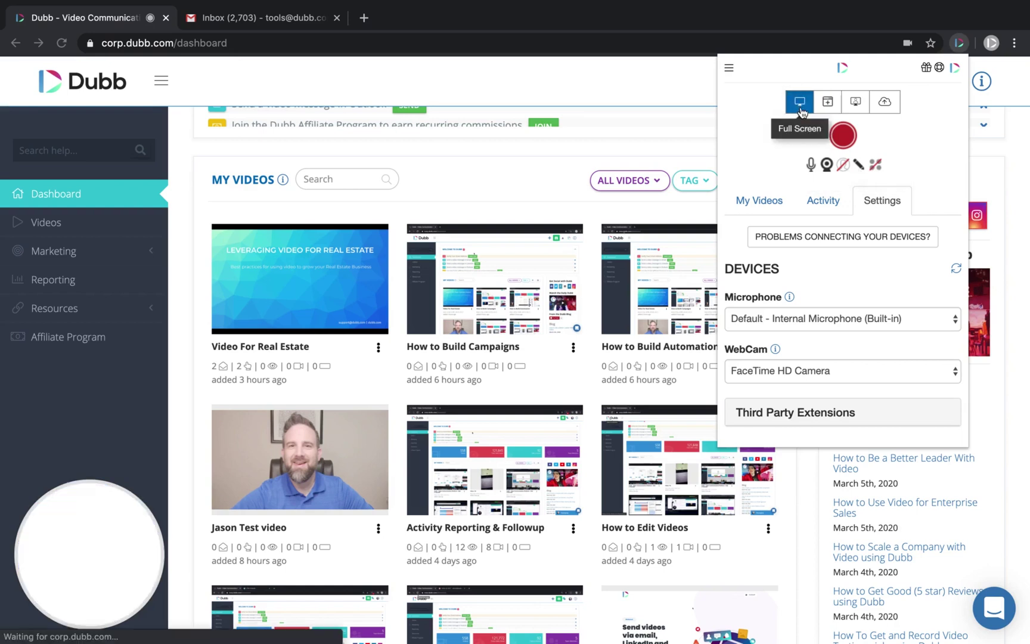
left_click(843, 170)
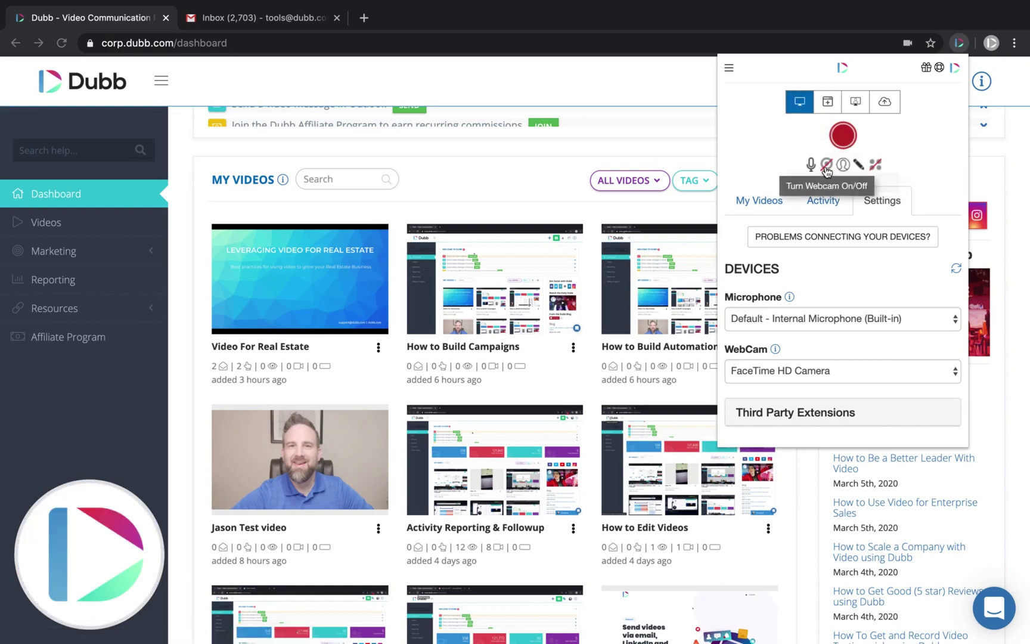
left_click(843, 138)
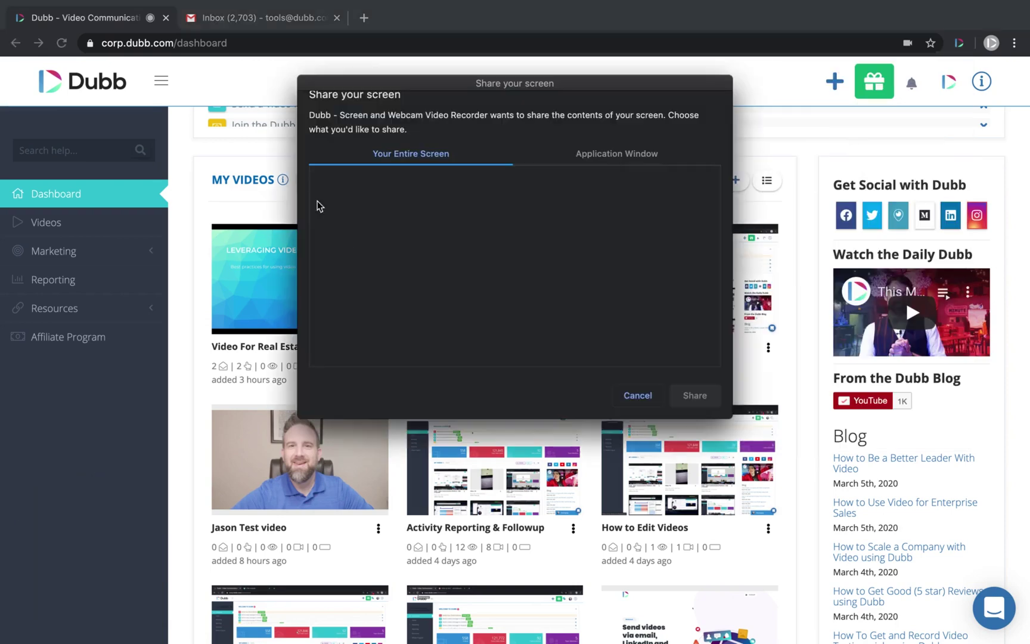
left_click(417, 263)
left_click(704, 405)
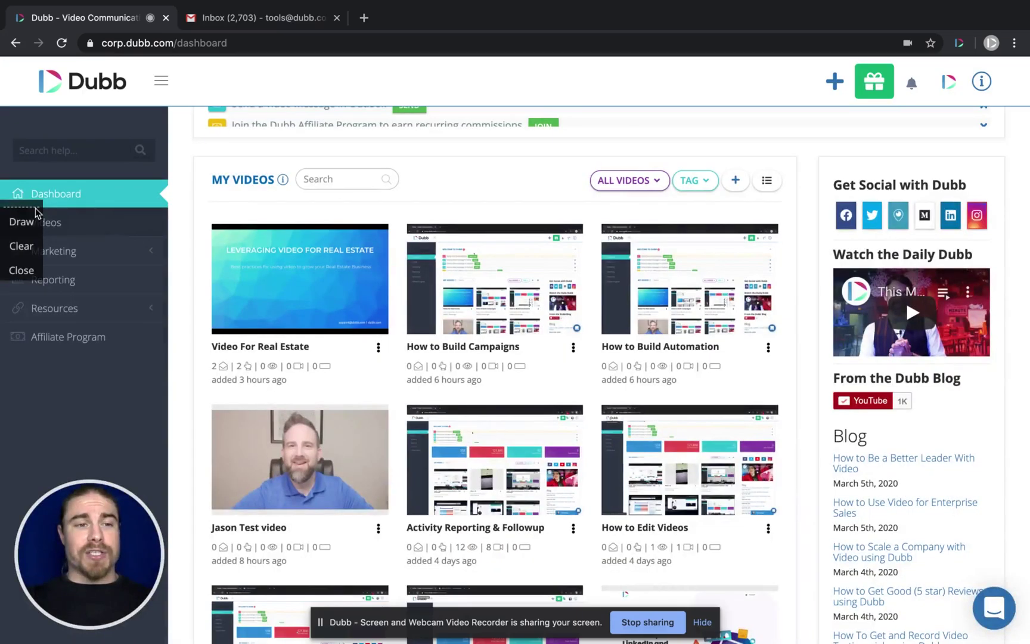
left_click_drag(388, 191, 396, 190)
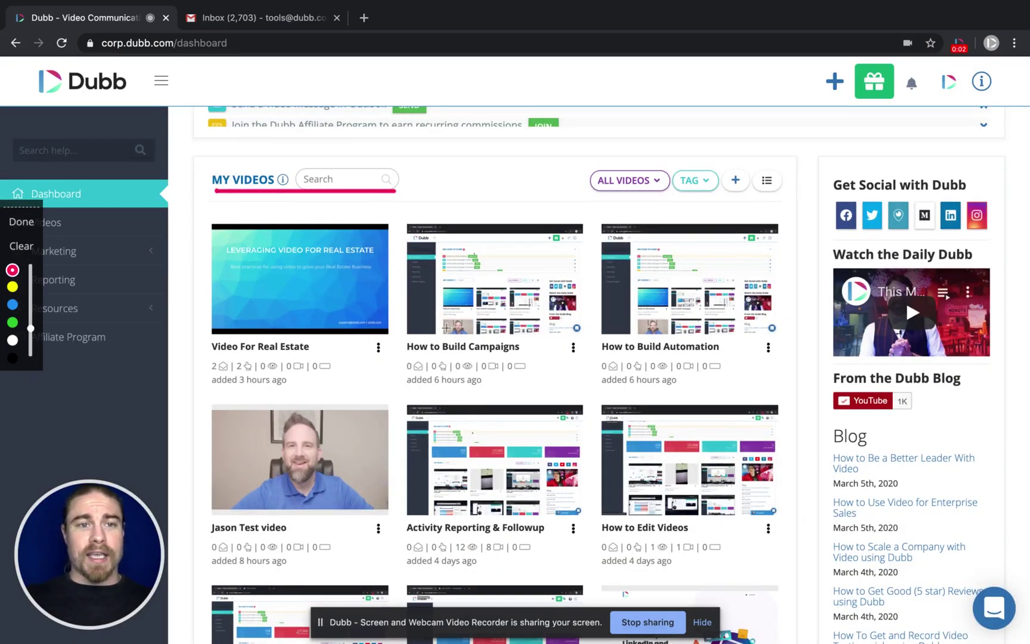
left_click_drag(416, 359, 561, 360)
left_click_drag(415, 537, 577, 537)
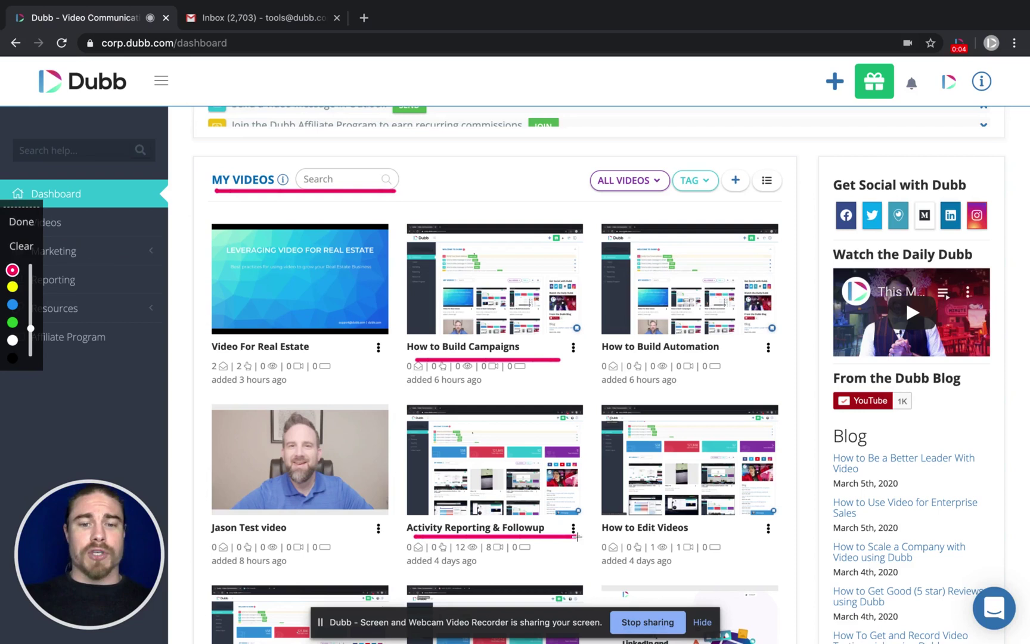
left_click_drag(198, 537, 363, 538)
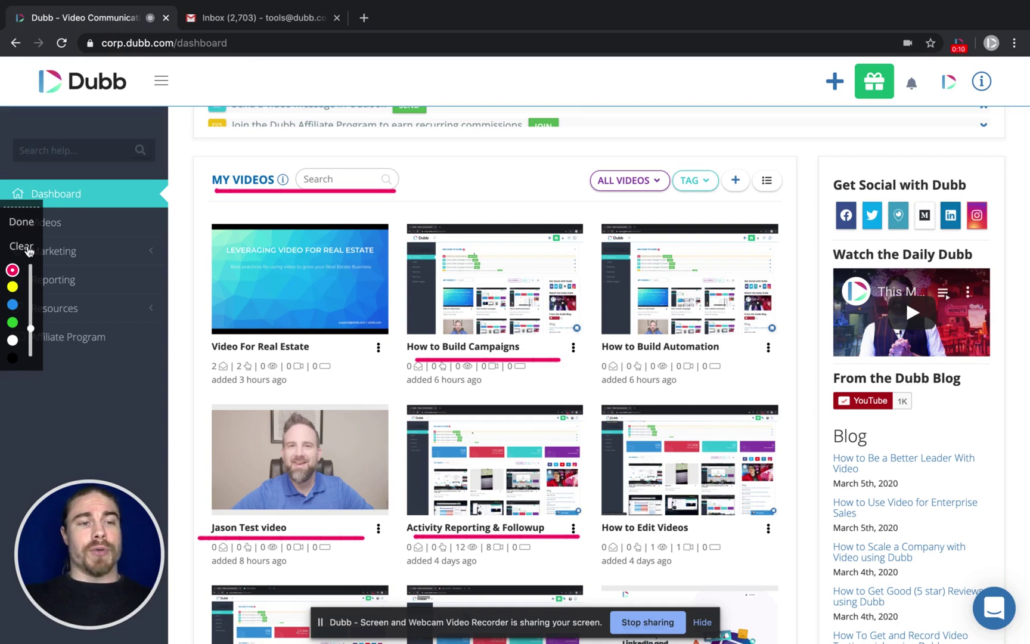
left_click(28, 250)
left_click(958, 42)
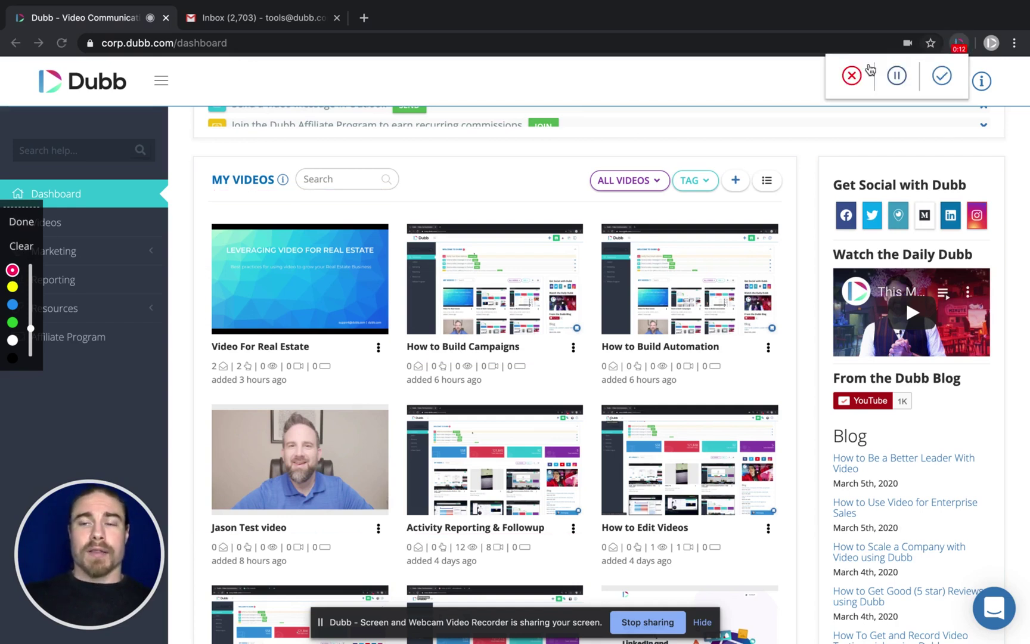
left_click(854, 78)
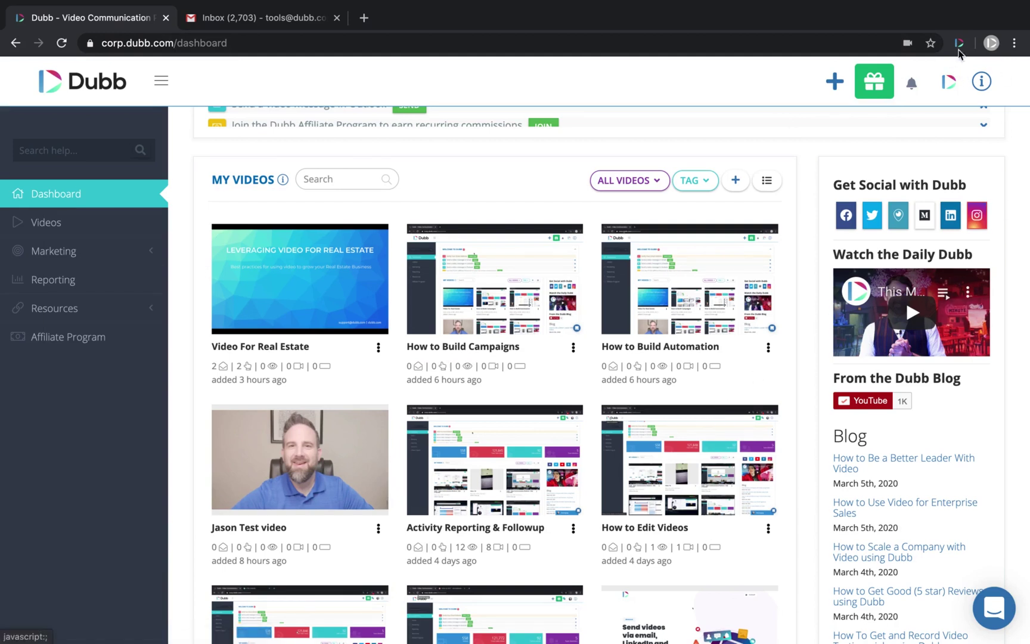
left_click(984, 85)
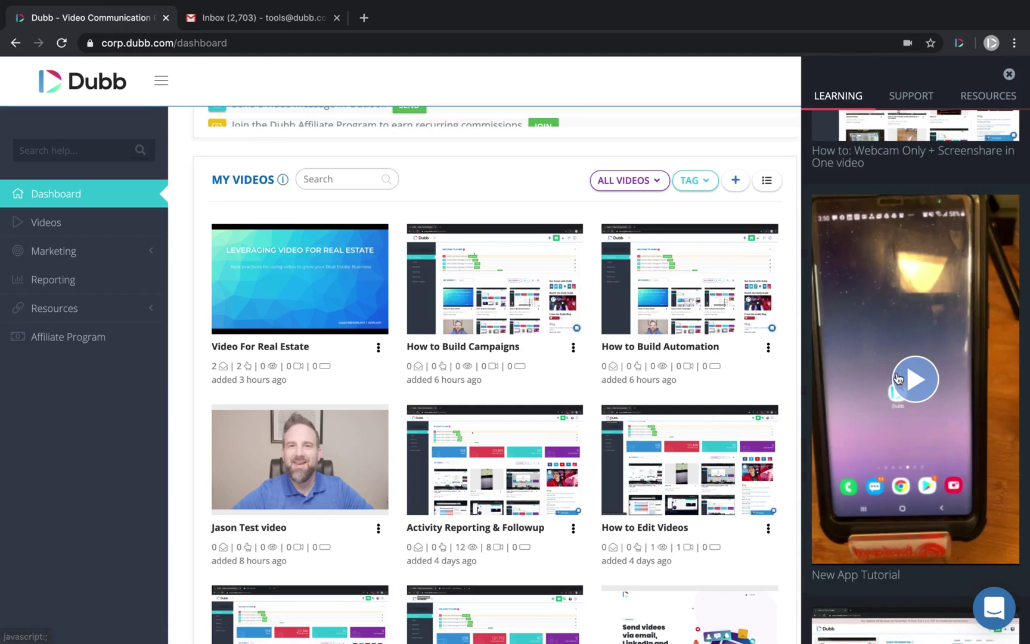
left_click(1008, 76)
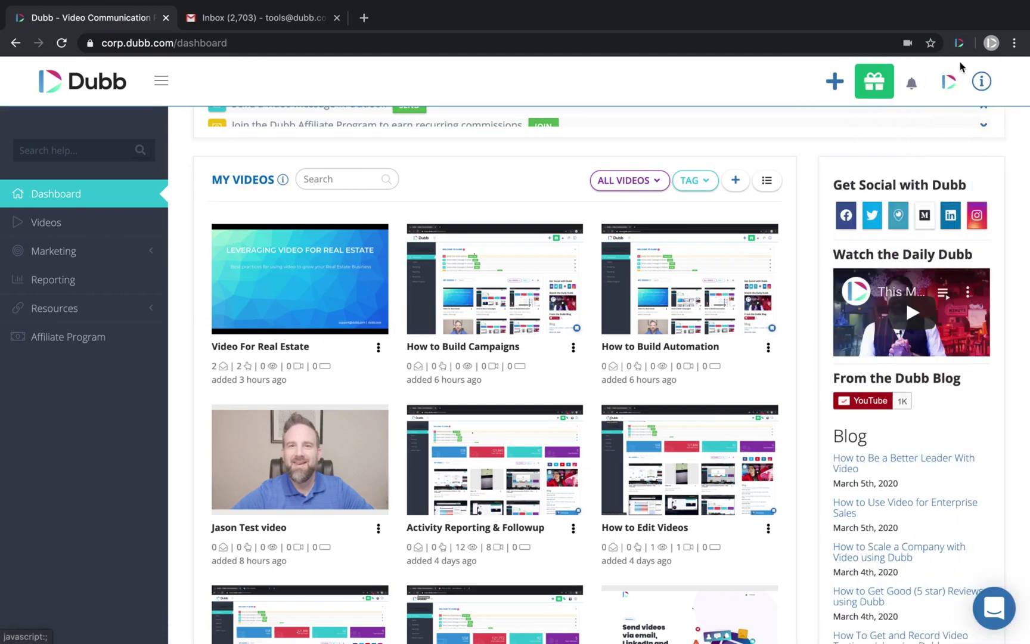
- Record a webcam clip with Record with Camera and upload it as Video 18
scroll(888, 134, "up", 2)
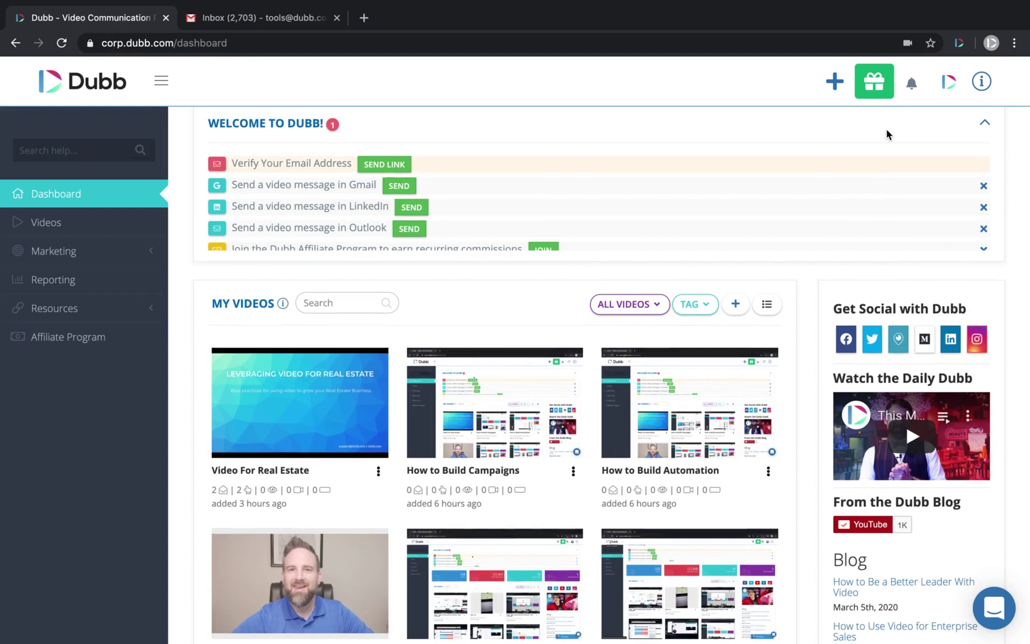
left_click(835, 88)
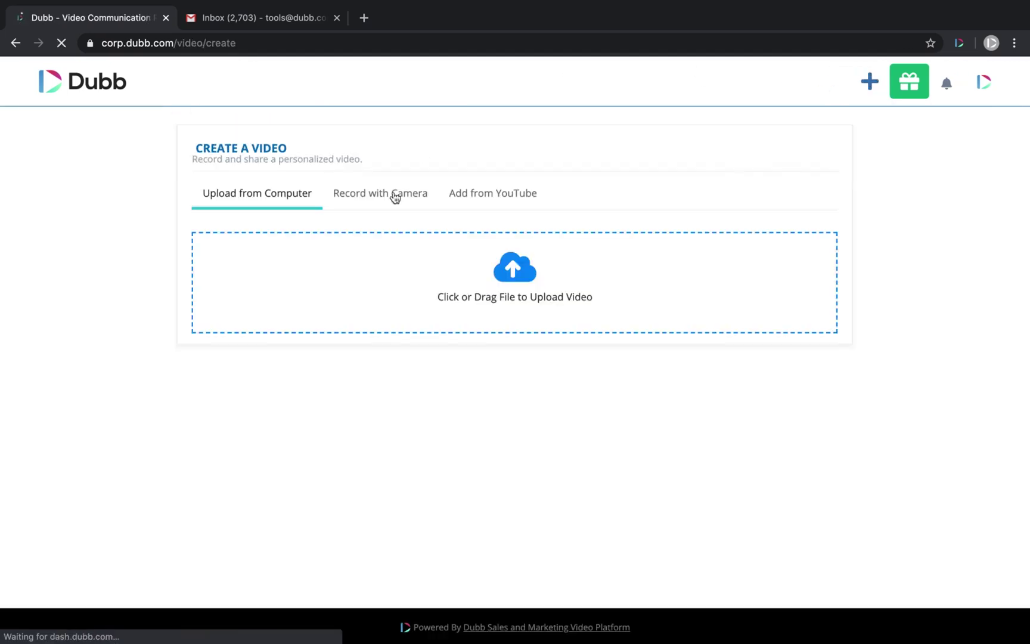
left_click(379, 202)
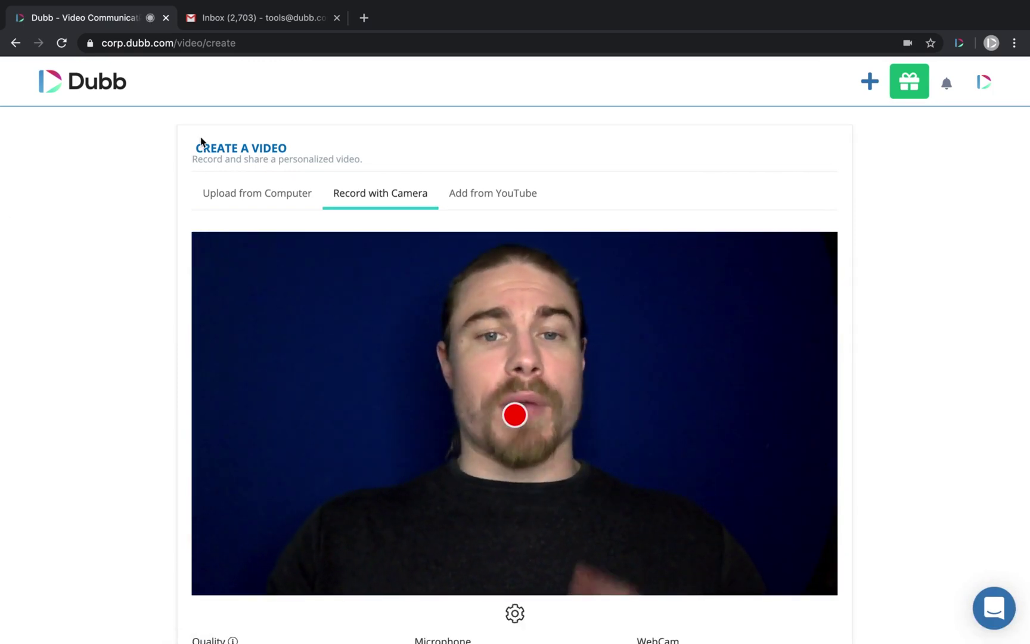
scroll(412, 338, "down", 2)
scroll(412, 338, "up", 3)
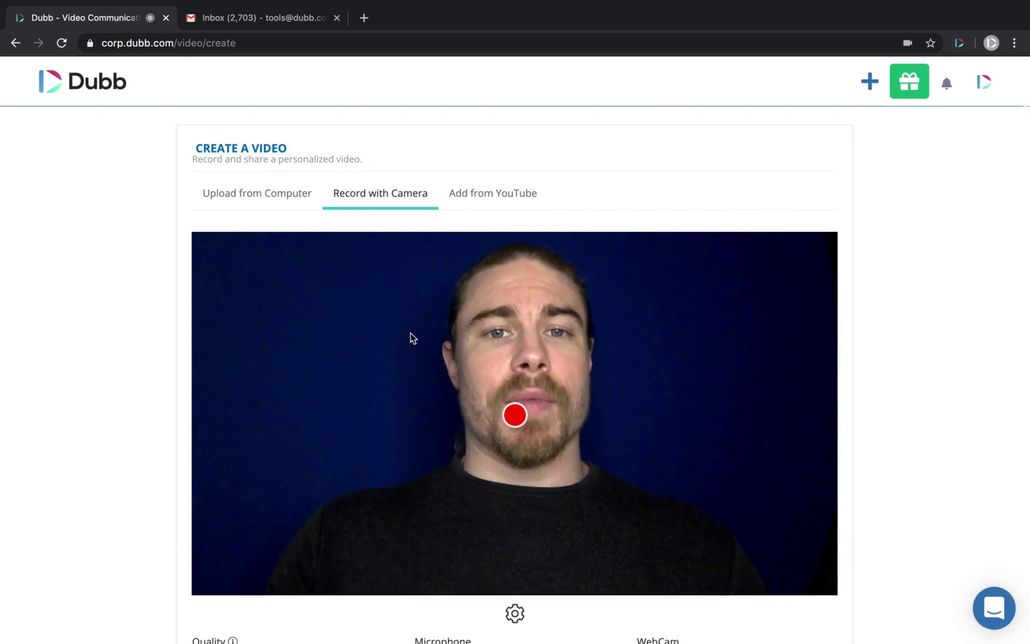
left_click(516, 416)
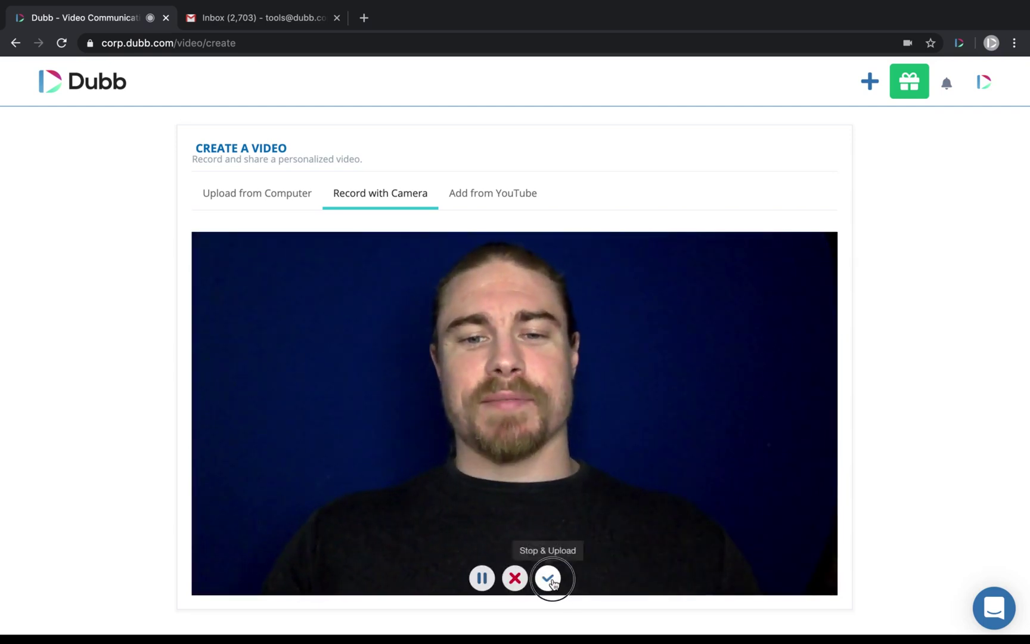
left_click(548, 578)
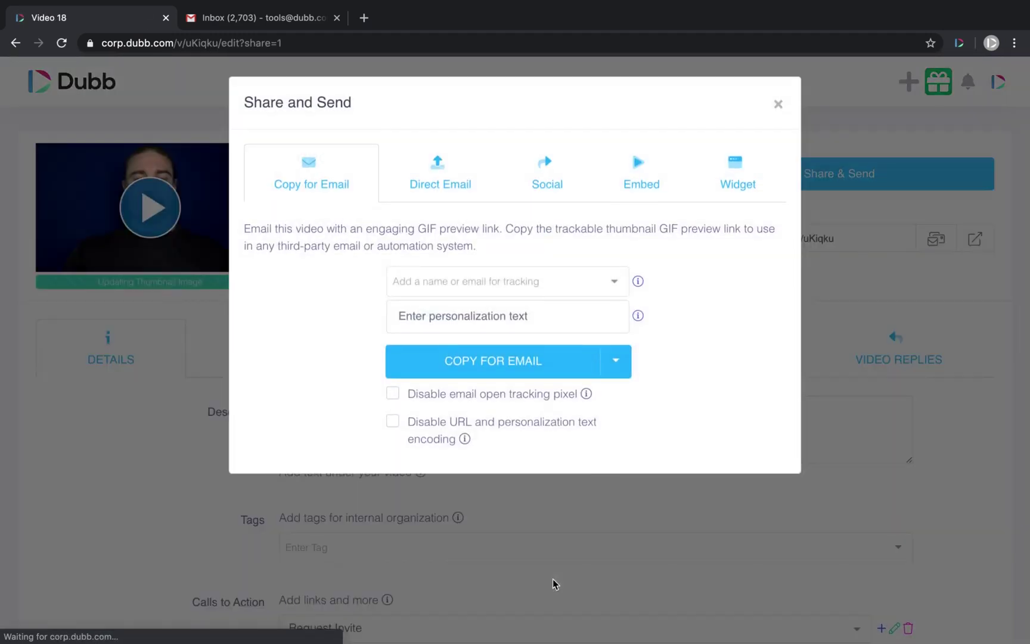
left_click(778, 105)
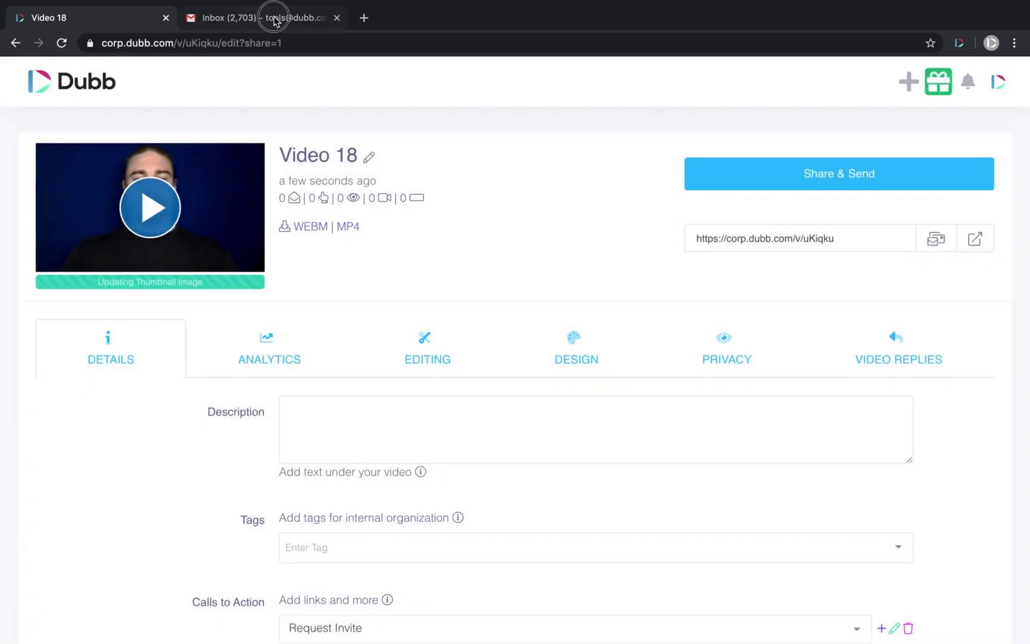
- In the Gmail compose window, open the Dubb video picker's Record view, then close the picker
left_click(276, 21)
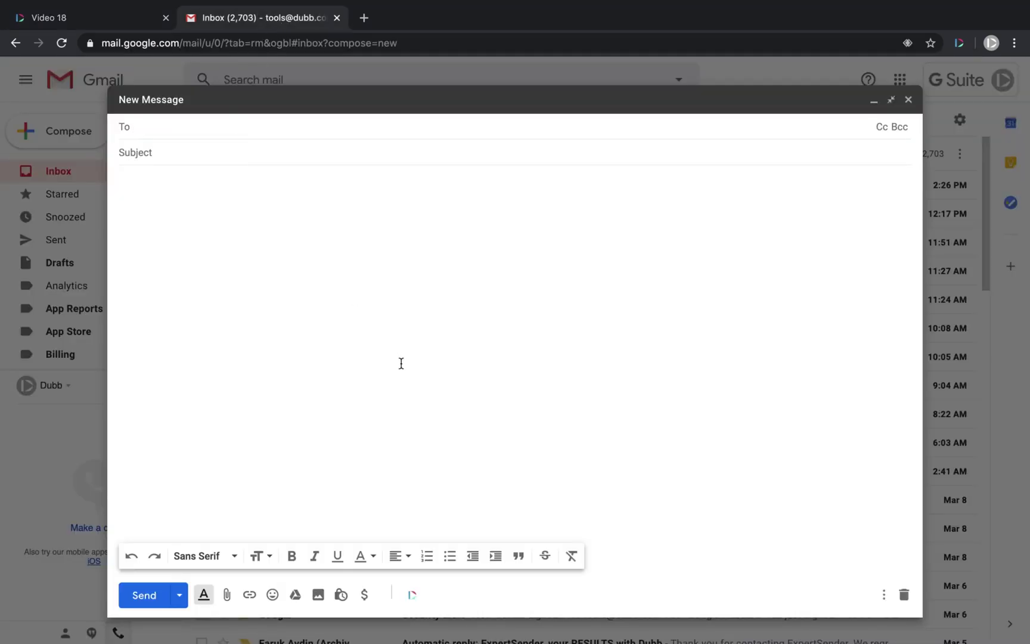
left_click(412, 596)
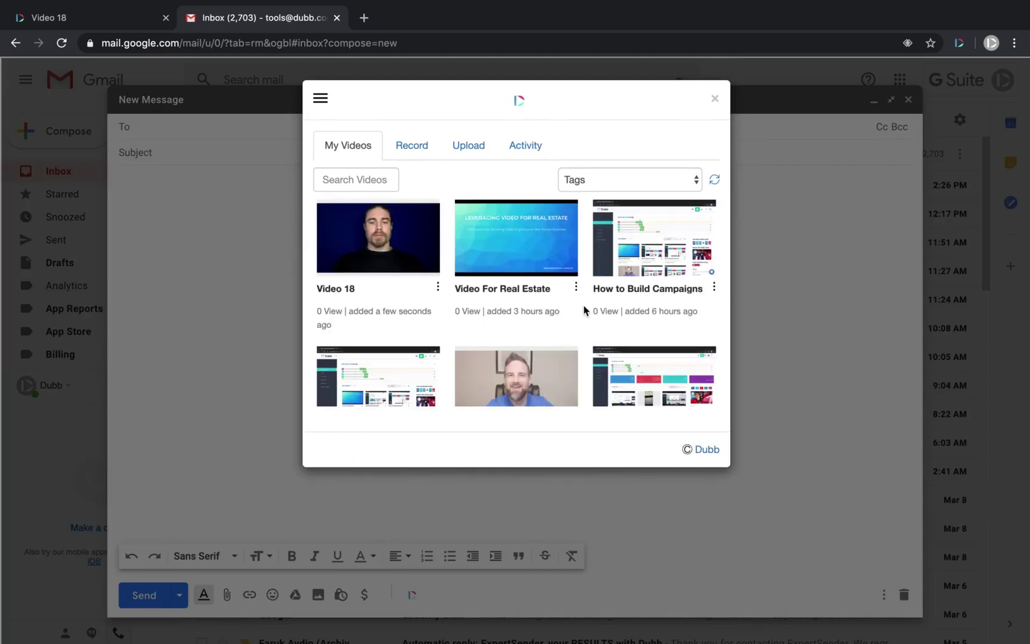
left_click(413, 145)
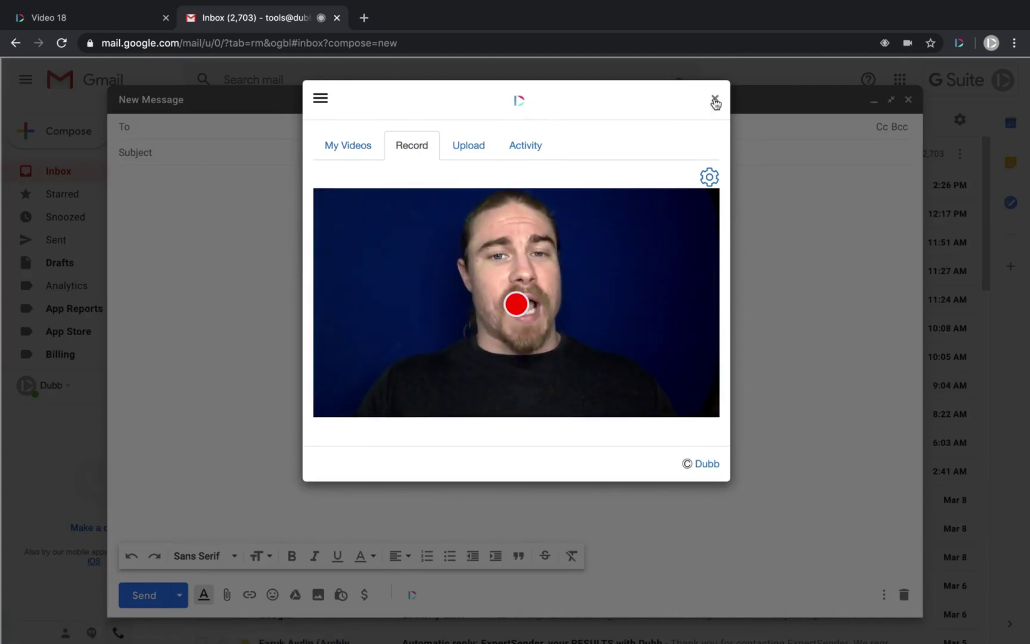
left_click(715, 100)
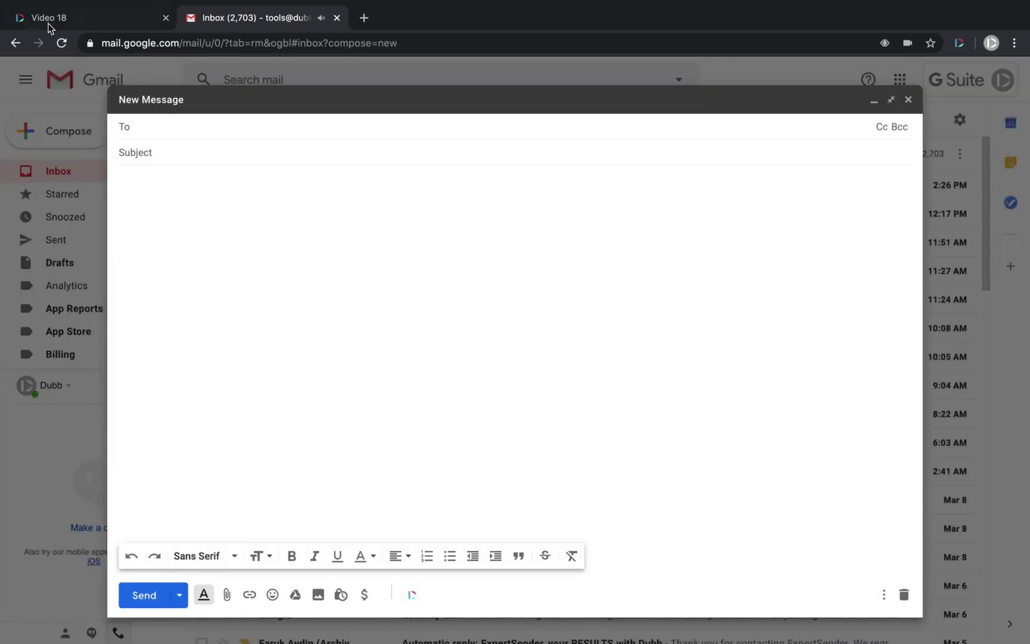
- Open Video 18's shareable page in a new tab and compare it with its Calls to Action settings
left_click(83, 19)
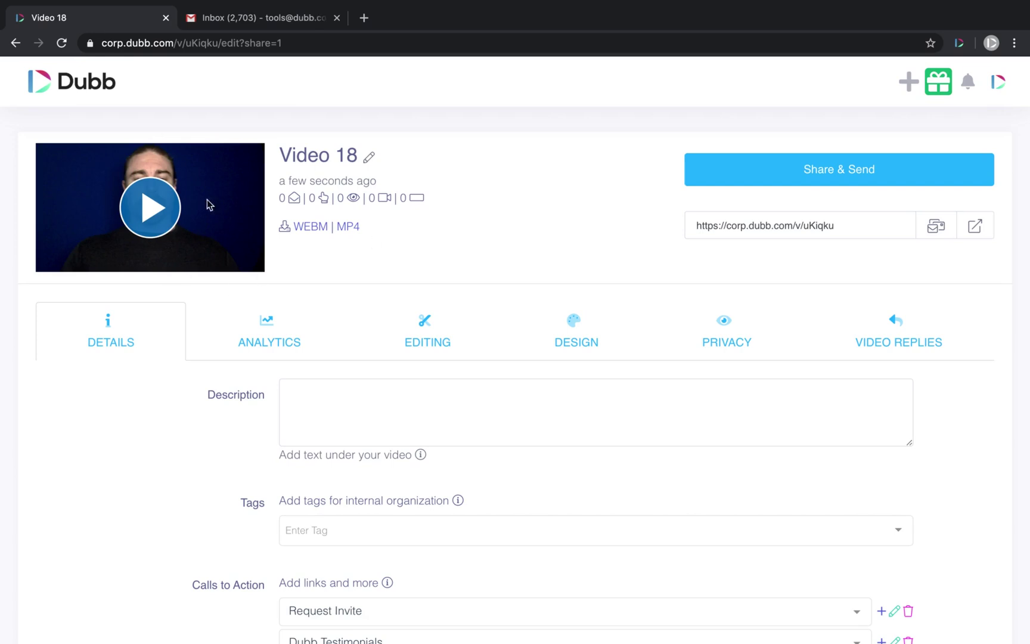
left_click(975, 225)
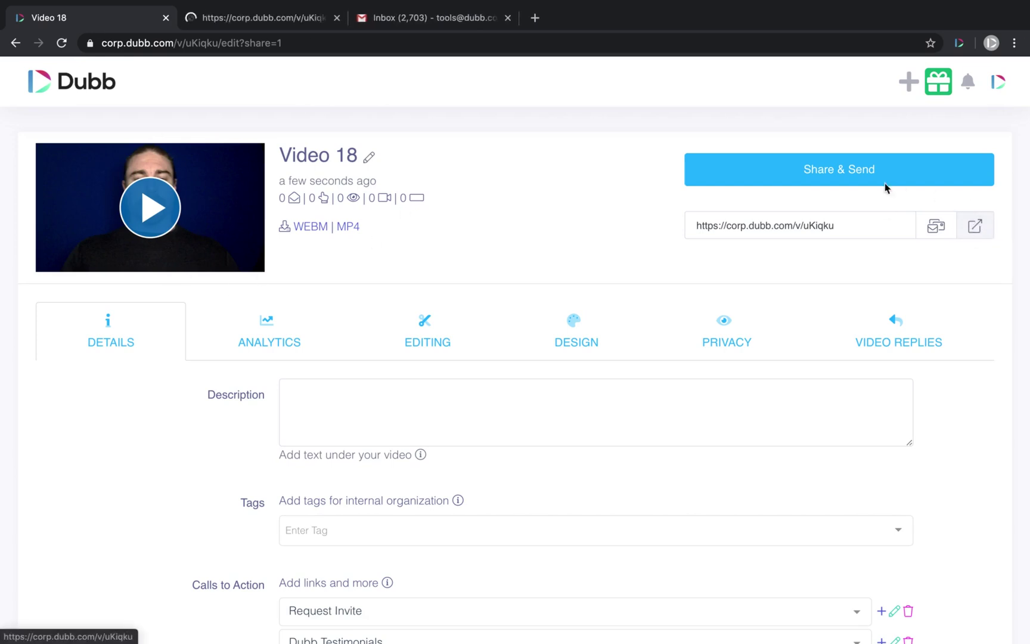
left_click(236, 19)
scroll(352, 346, "down", 2)
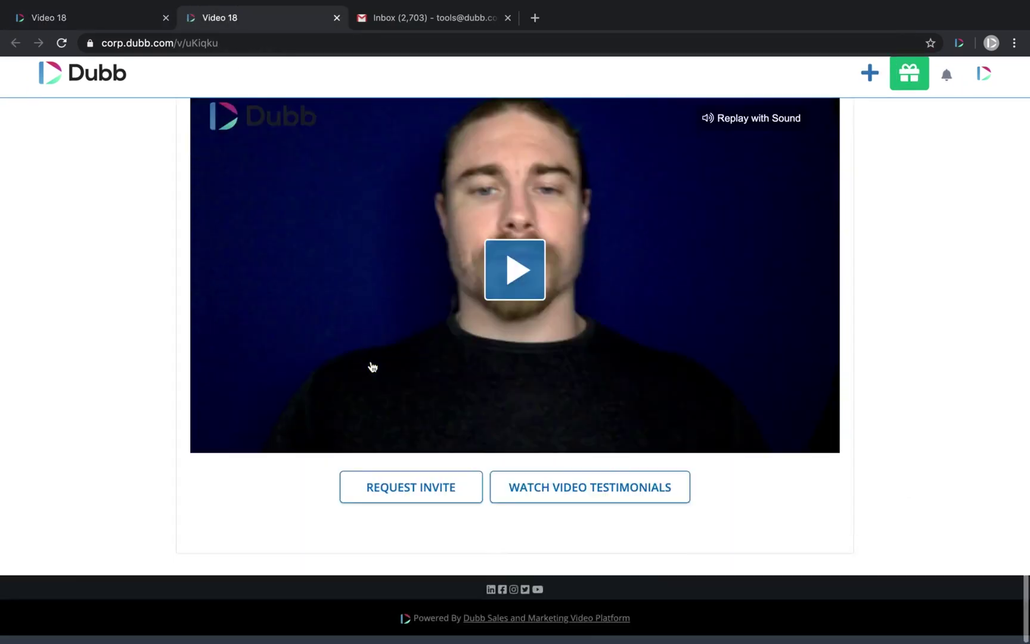
scroll(350, 345, "up", 2)
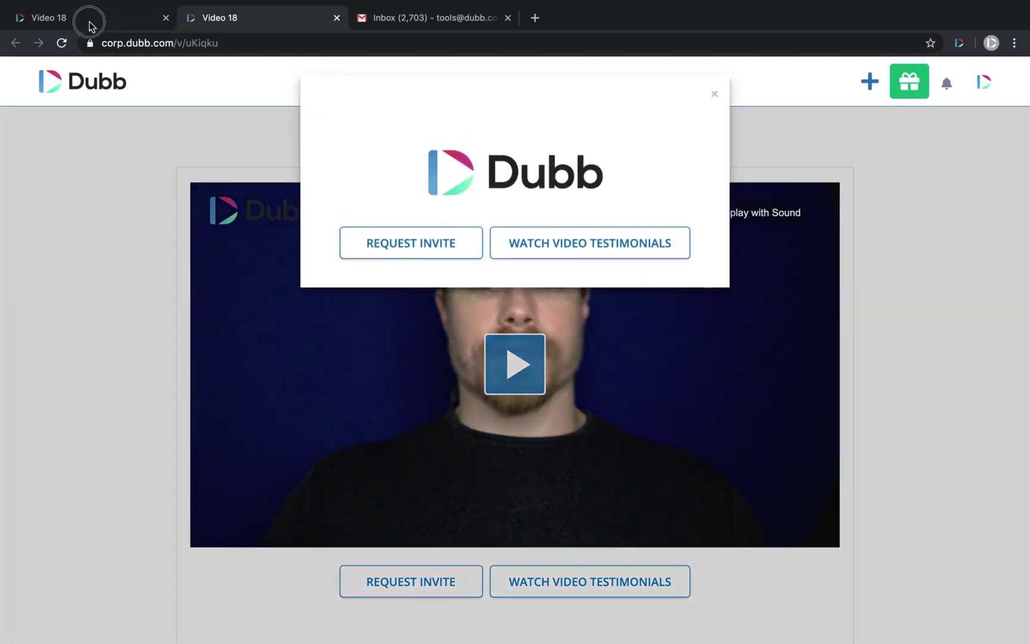
left_click(90, 22)
scroll(257, 302, "down", 4)
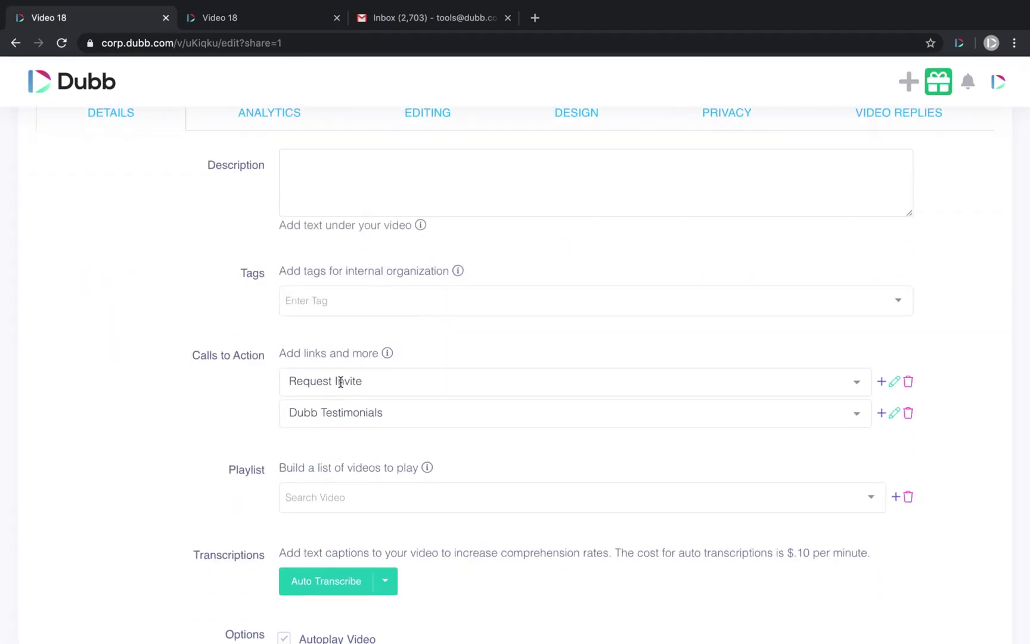
left_click_drag(186, 362, 518, 437)
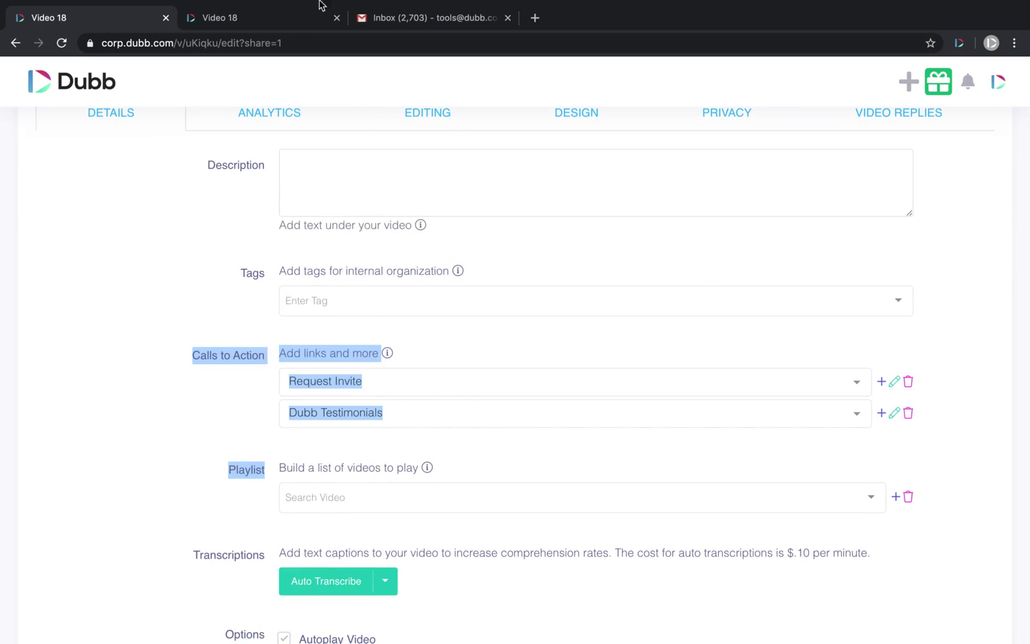
- Dismiss the page popup, follow Watch Video Testimonials, then close the Testimonials and Gmail tabs
left_click(258, 23)
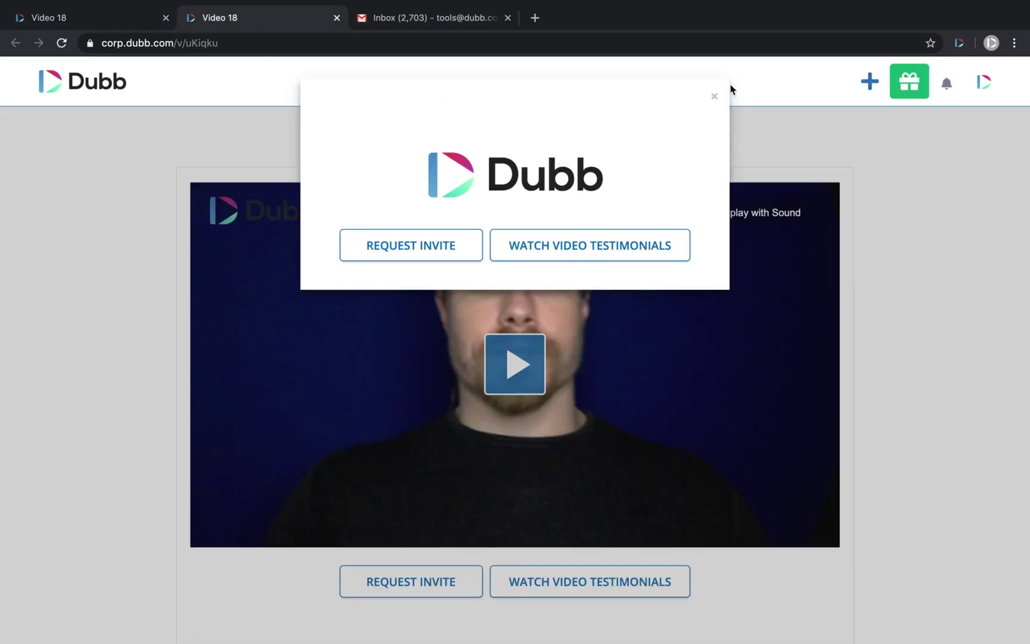
left_click(713, 96)
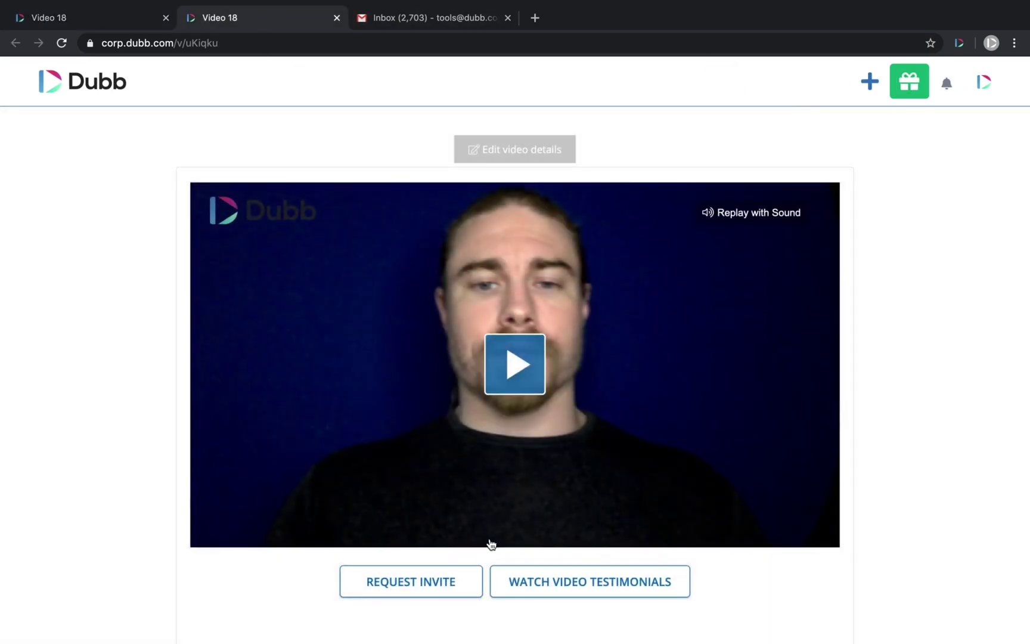
scroll(639, 596, "down", 3)
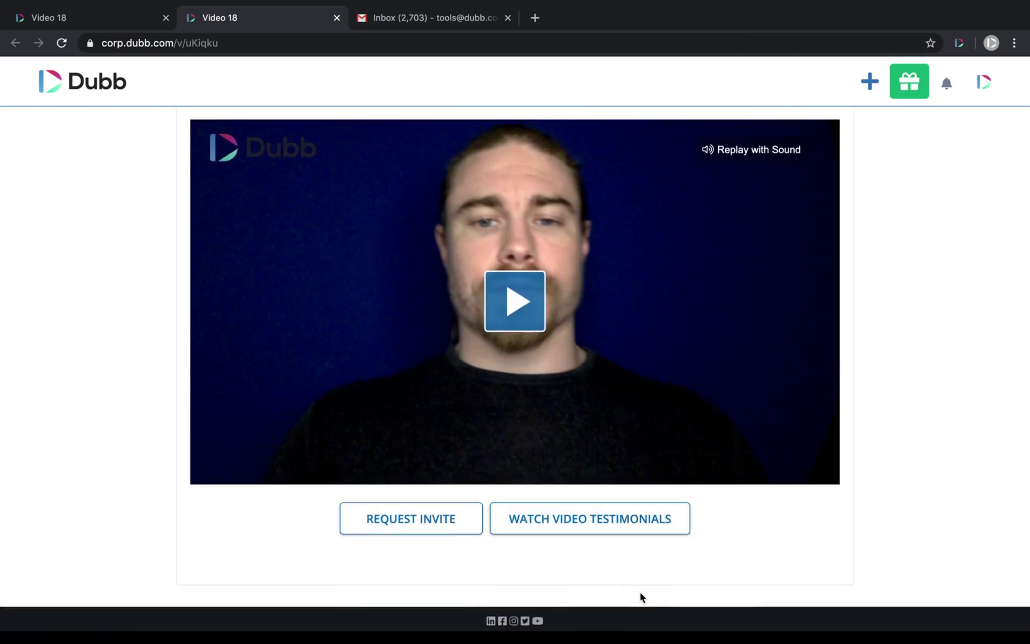
left_click(577, 523)
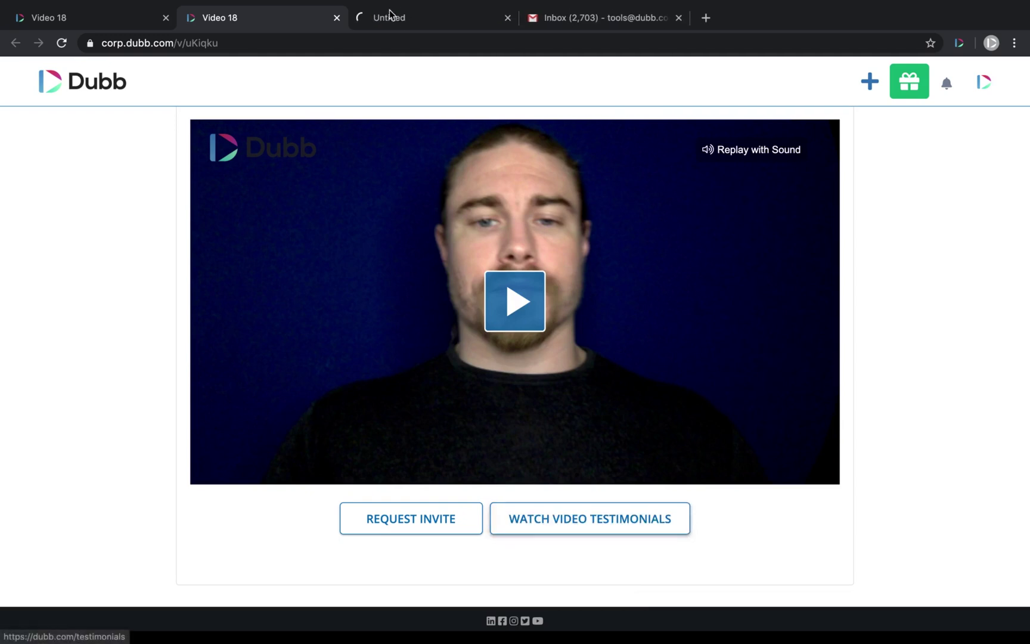
left_click(390, 18)
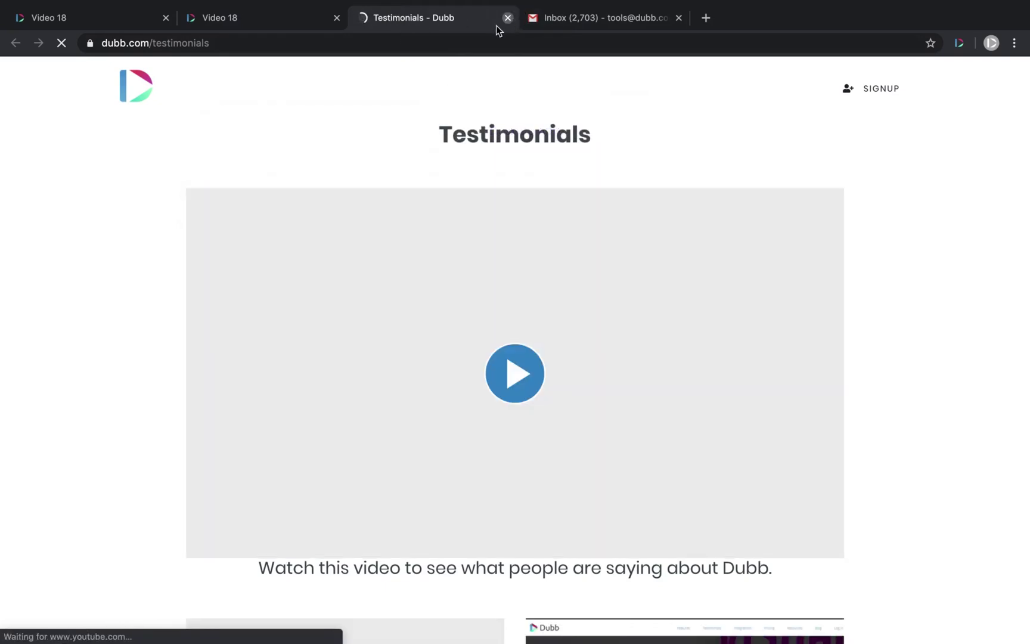
left_click(507, 17)
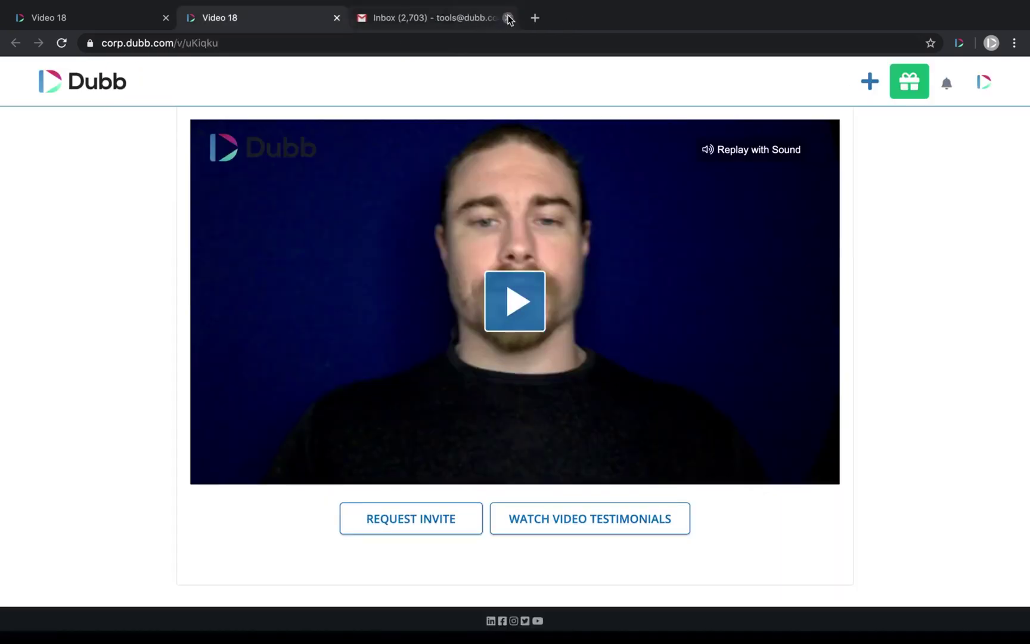
left_click(508, 18)
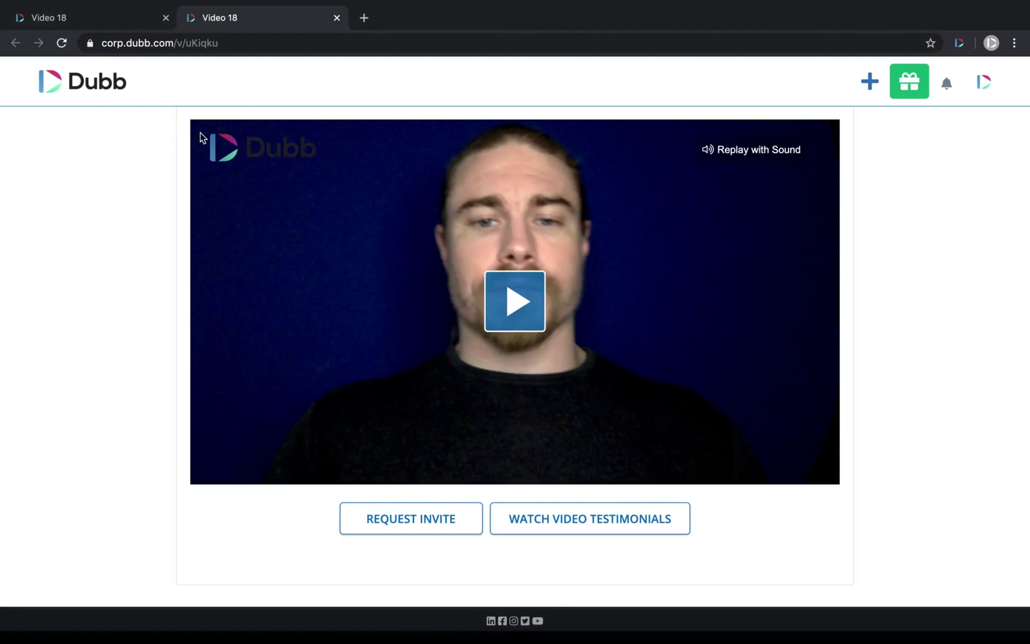
- Load dubb.com in a new tab and open Your Settings > Team > My Team
left_click(366, 18)
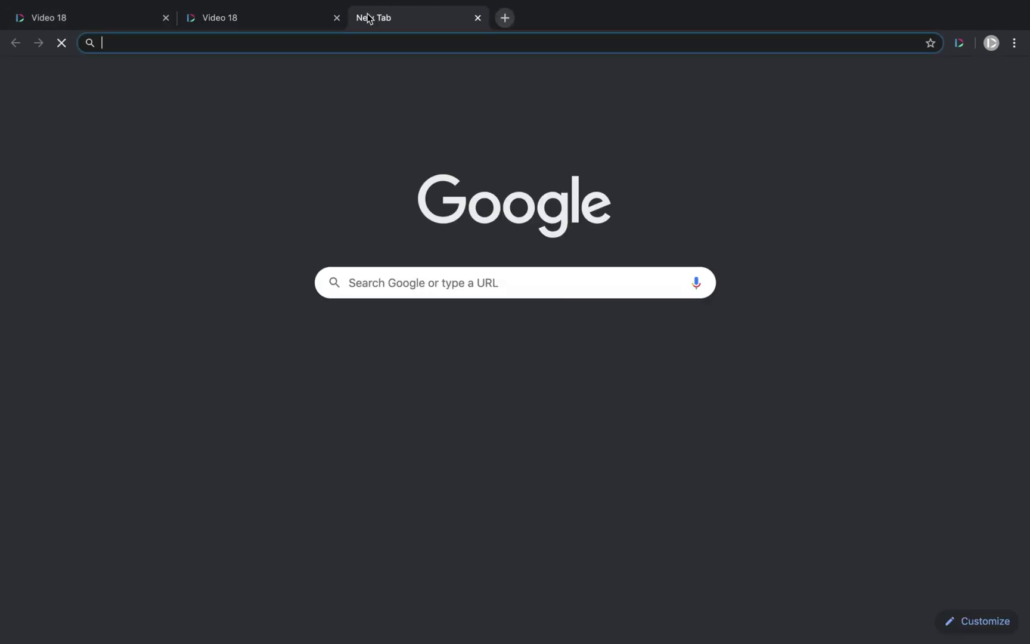
type("dubb.com/dashboard")
key("Return")
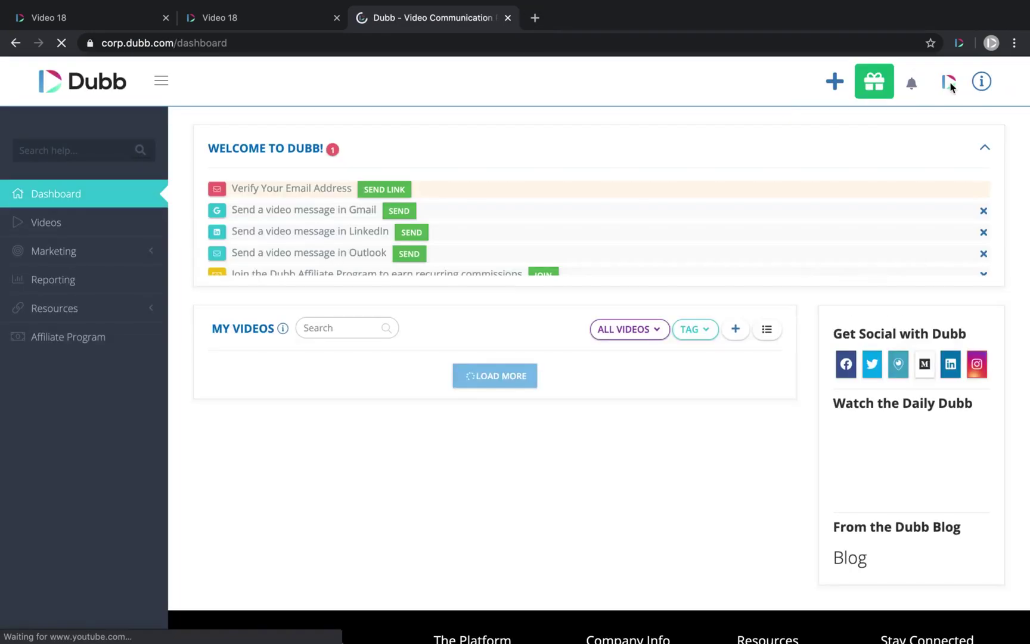
left_click(950, 87)
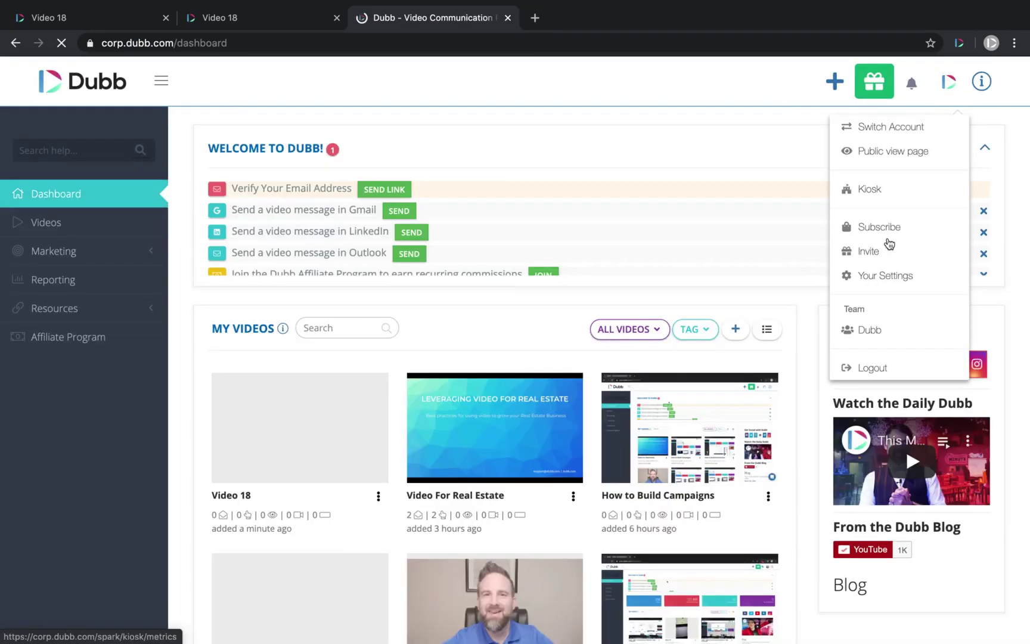
left_click(899, 276)
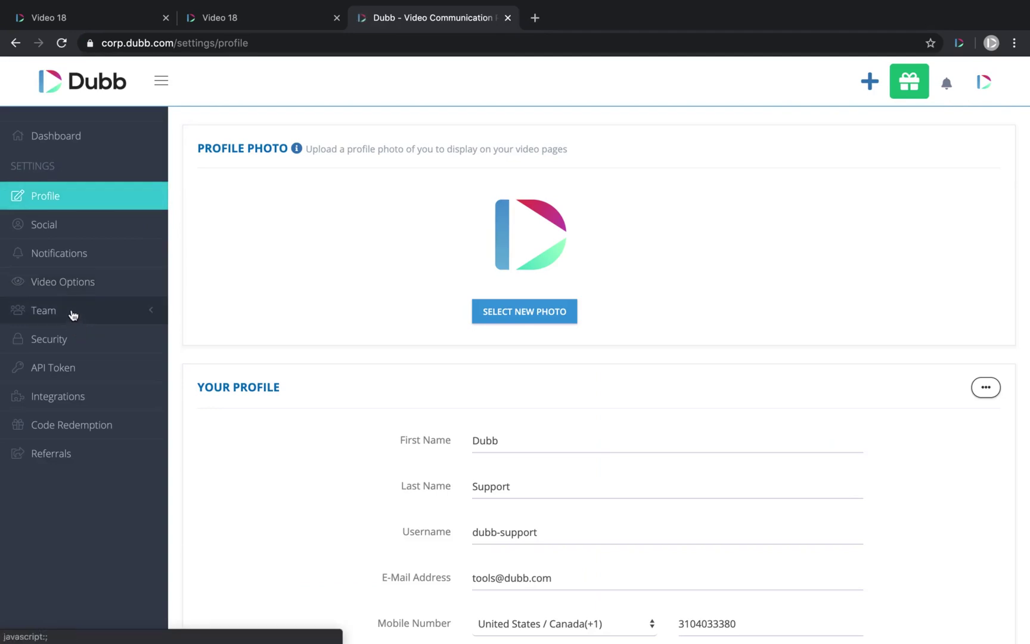
left_click(74, 313)
left_click(82, 341)
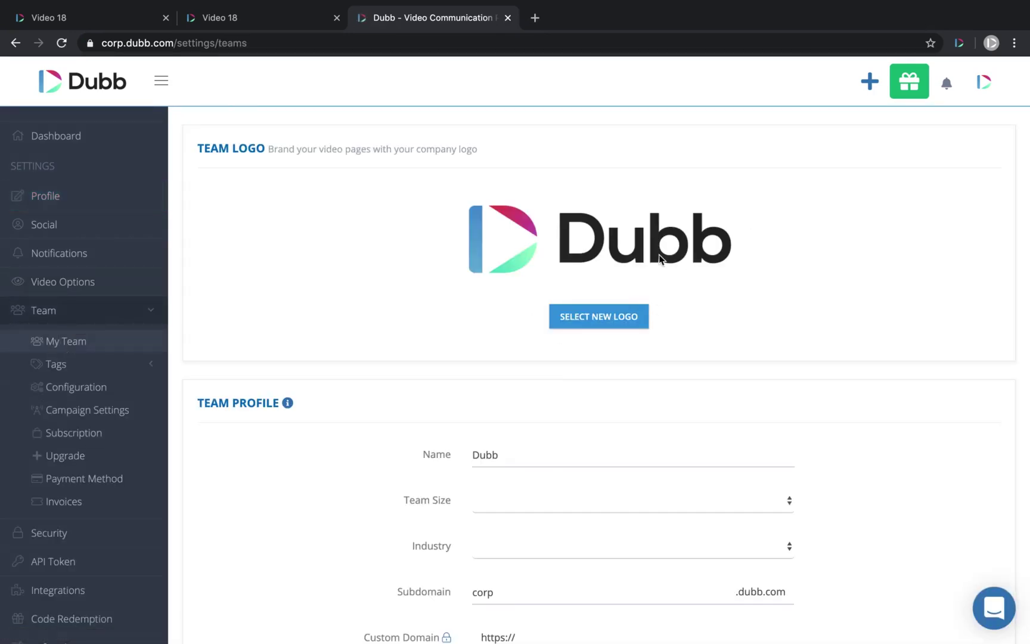
- Enable Display Name in Video Options and reload Video 18's public page to show the name
left_click(260, 27)
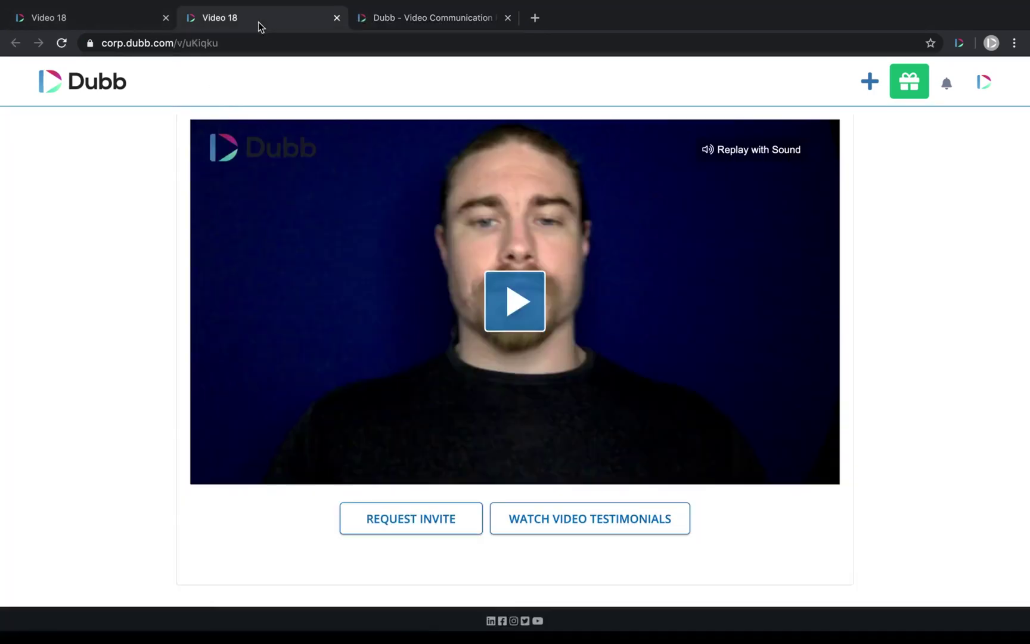
scroll(477, 483, "down", 1)
left_click(100, 22)
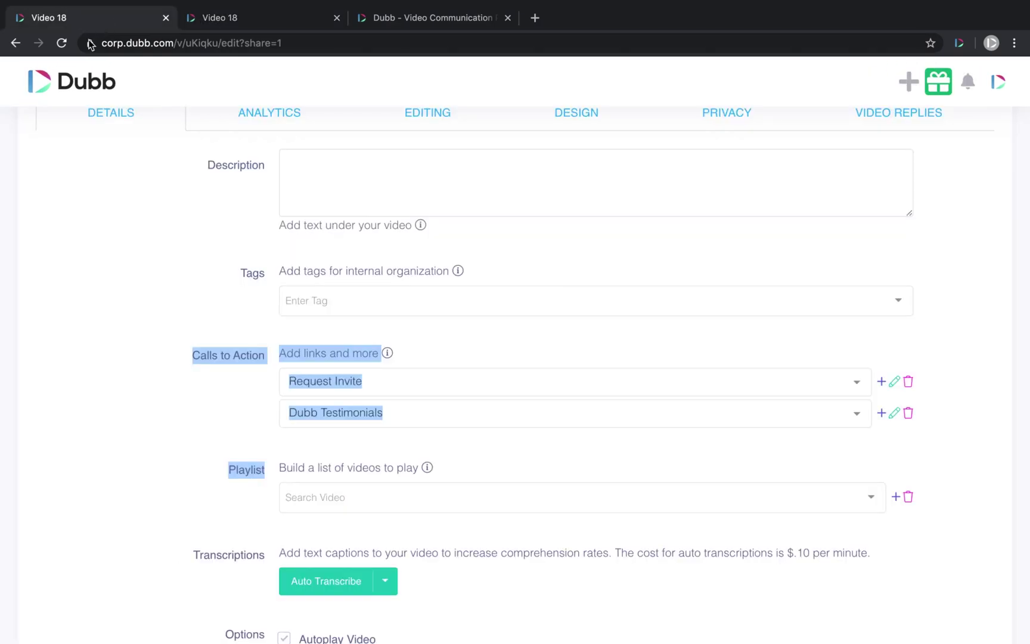
left_click(402, 20)
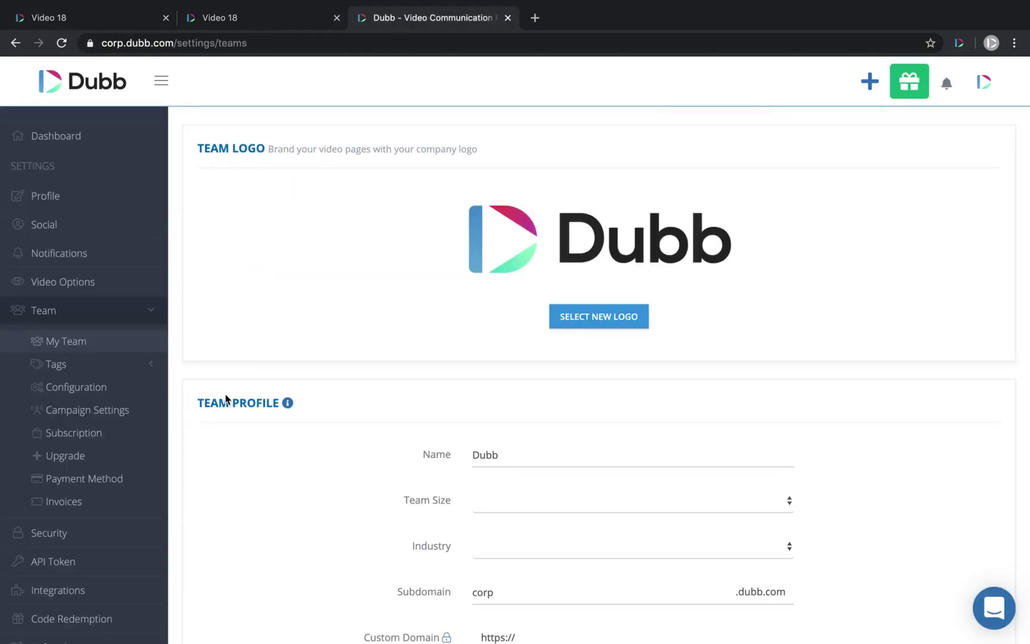
left_click(76, 281)
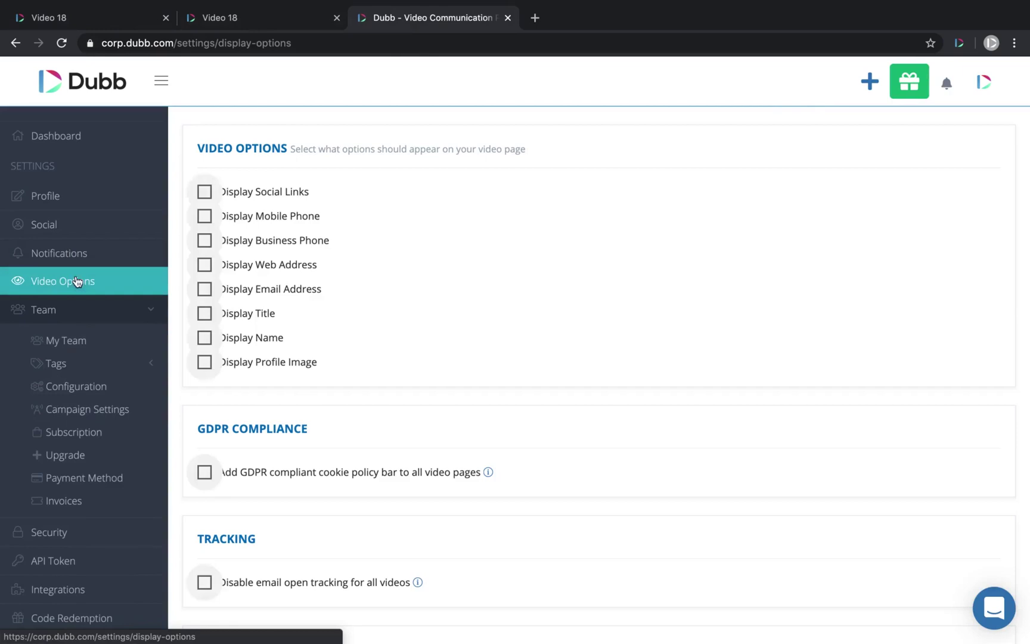
left_click(205, 340)
left_click(241, 19)
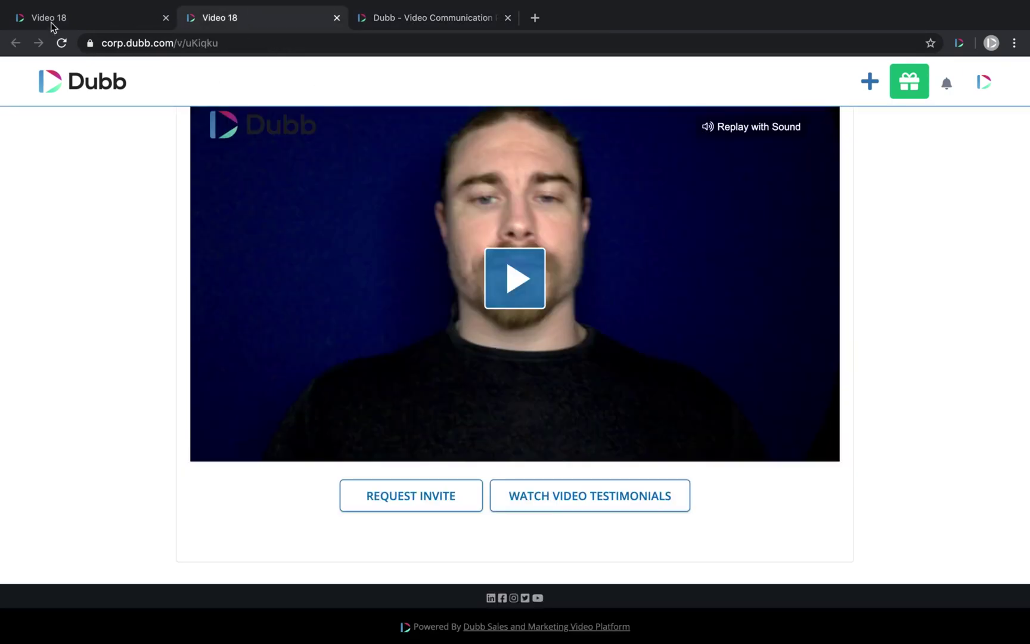
left_click(61, 42)
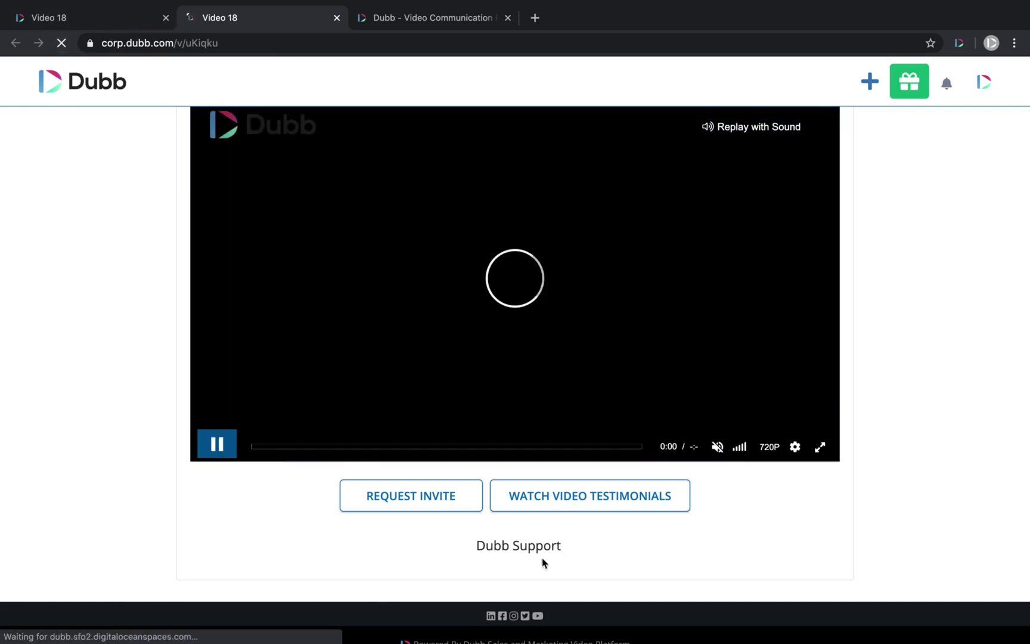
left_click(430, 24)
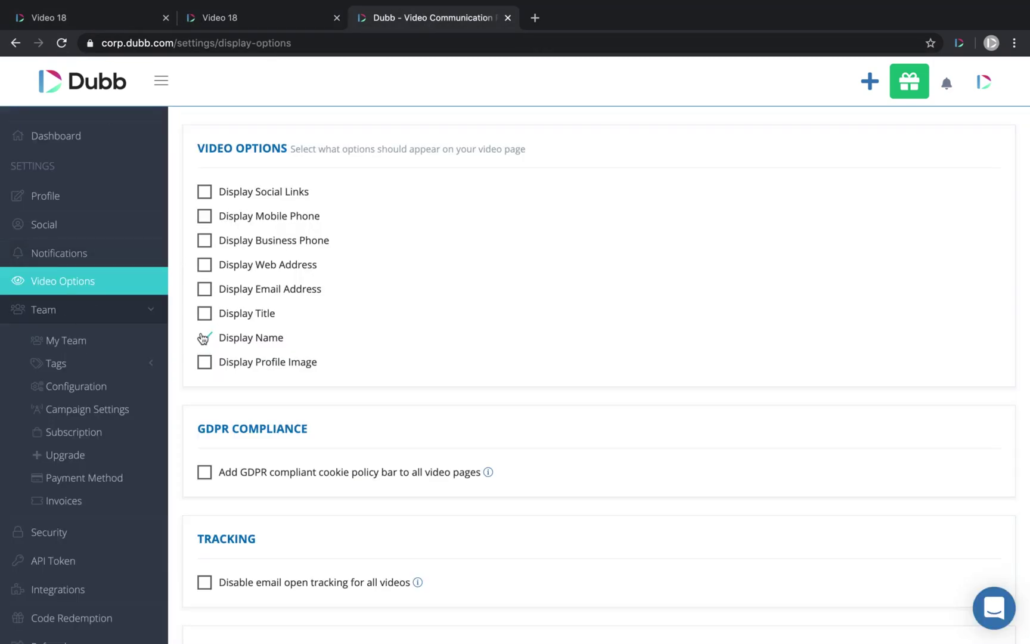
- Turn Display Name off, add How to Build Automation to the playlist, and preview it on the public page
left_click(205, 338)
left_click(73, 17)
scroll(254, 338, "up", 1)
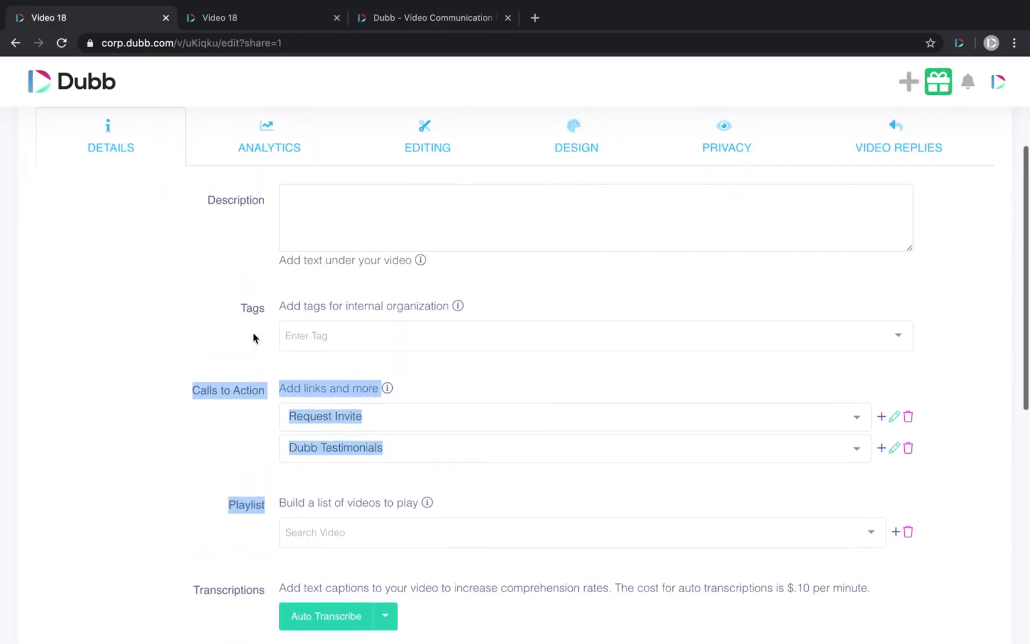
left_click(322, 532)
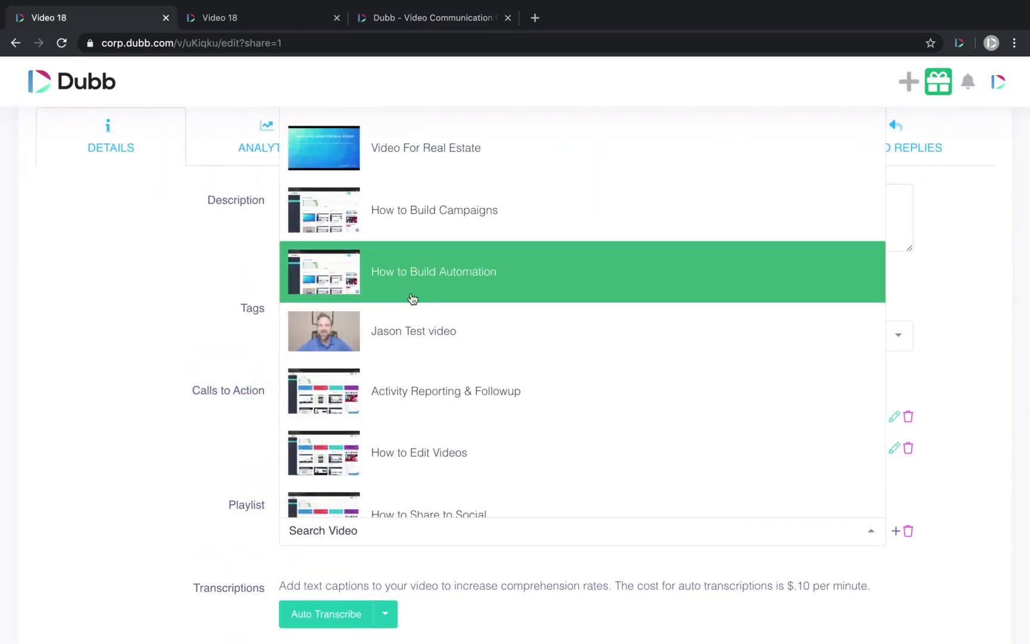
left_click(424, 274)
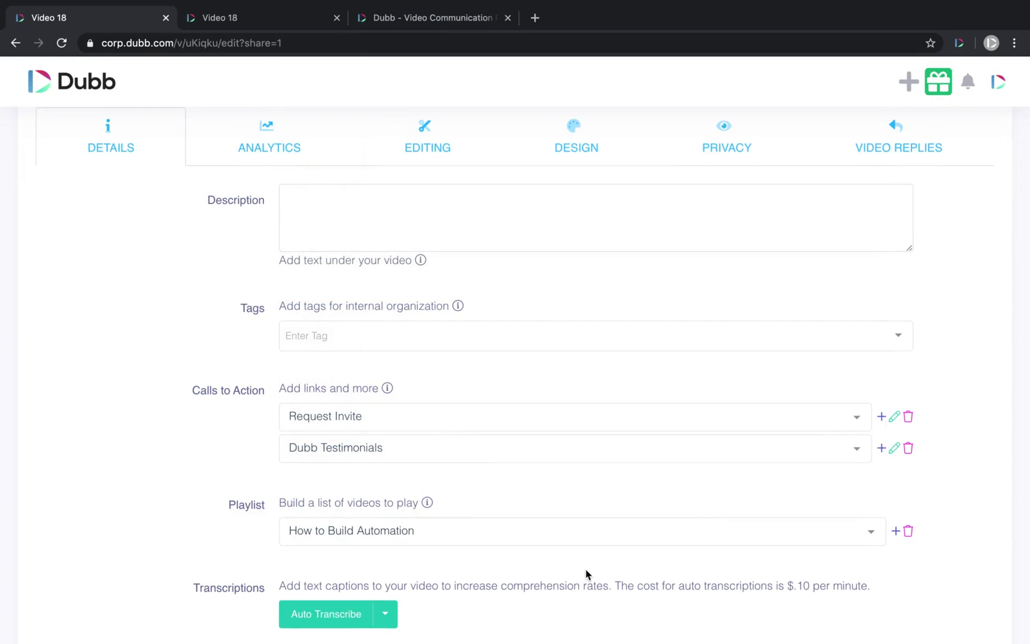
left_click(896, 532)
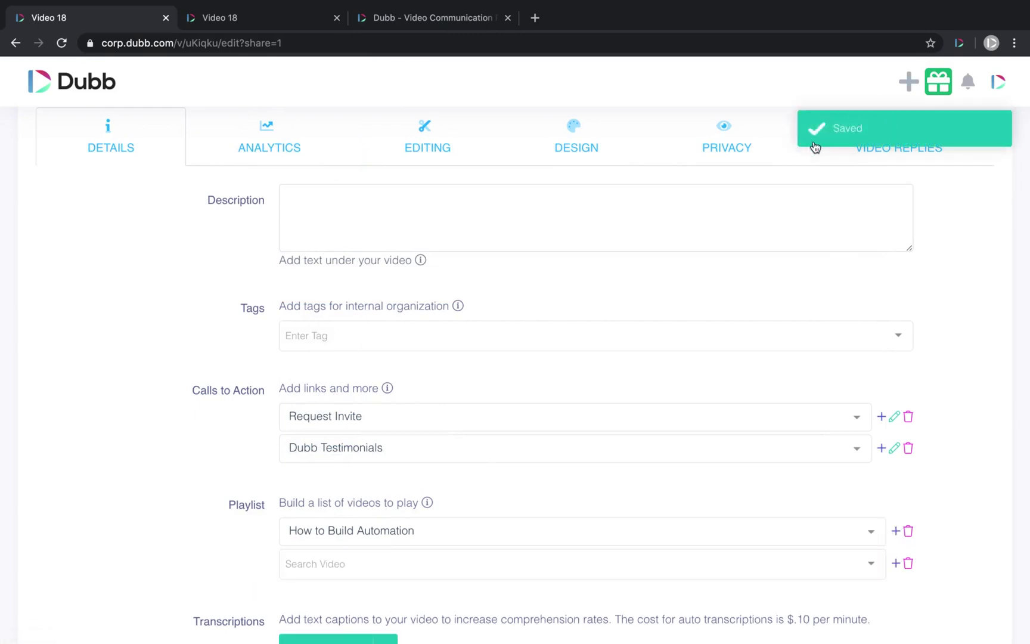
left_click(231, 24)
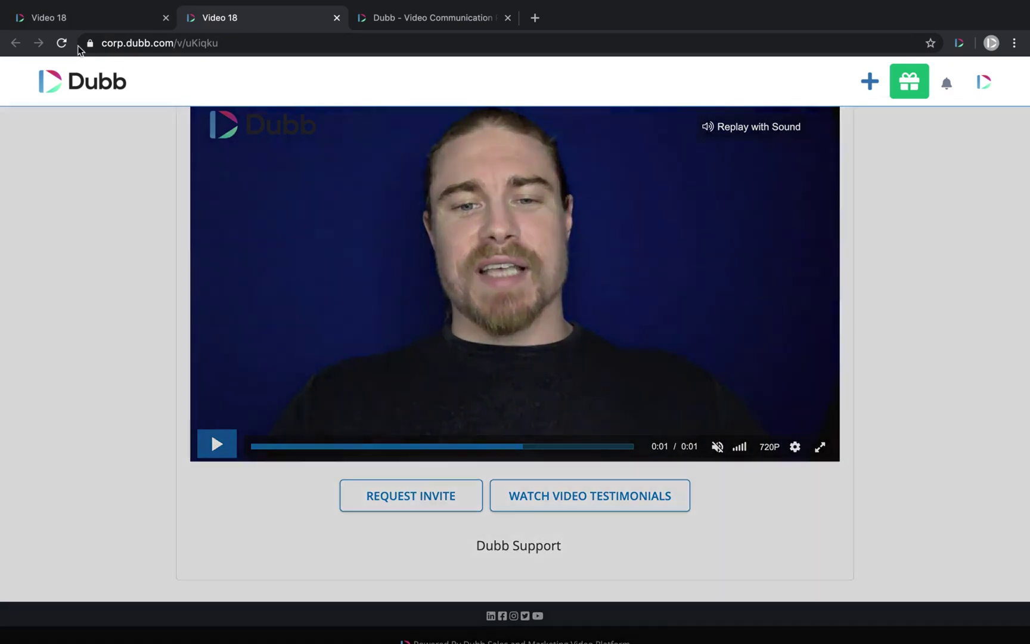
left_click(62, 44)
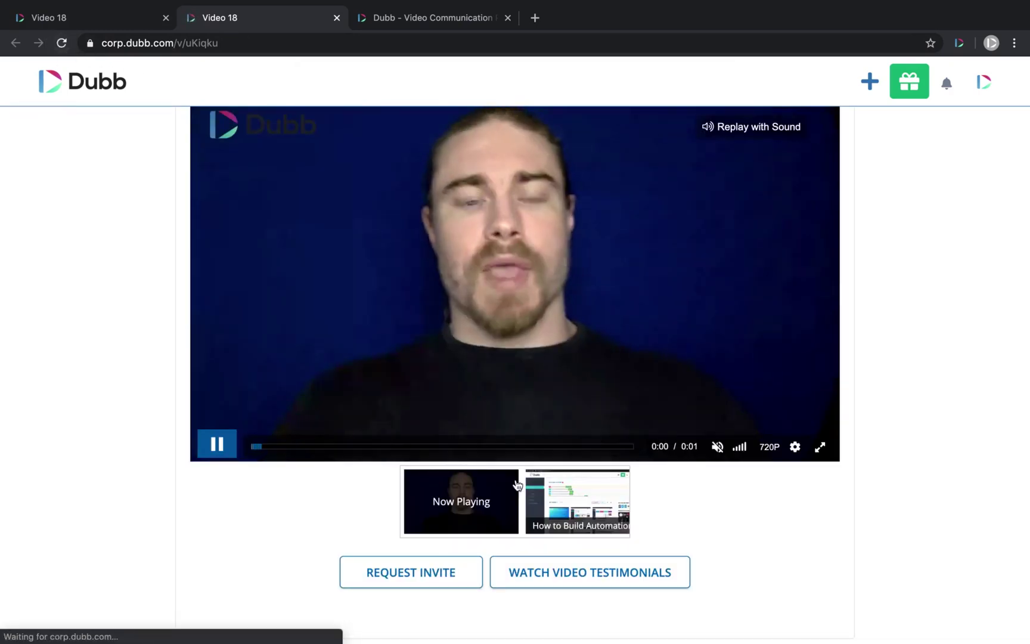
left_click(87, 24)
- Set the blue gears image from a 'tech' search as the Design background and reload the public page
scroll(588, 285, "up", 3)
left_click(583, 335)
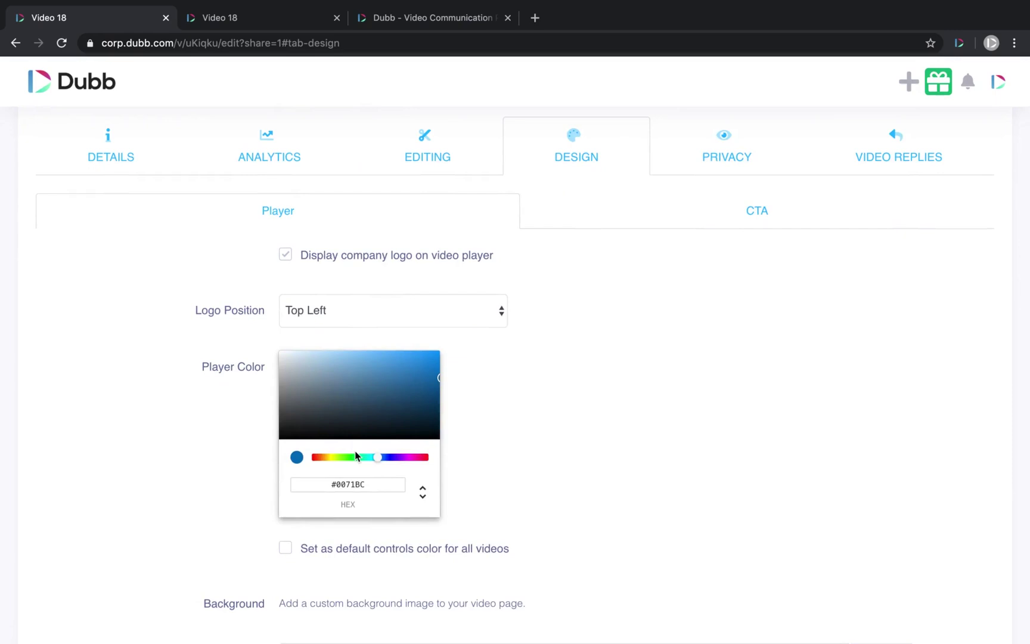
left_click_drag(529, 541, 279, 549)
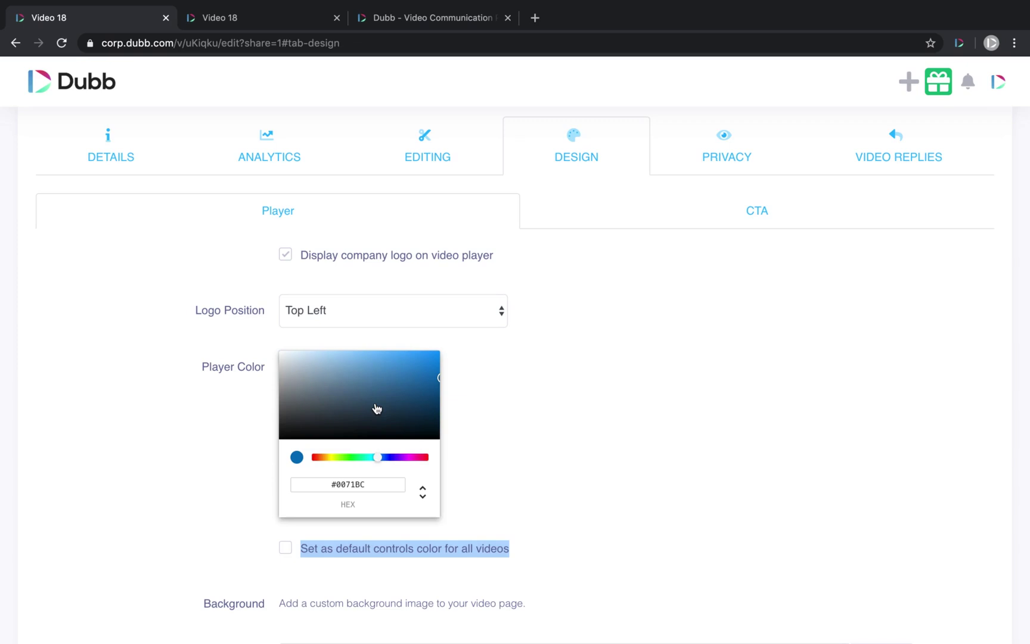
scroll(598, 425, "down", 5)
left_click(343, 405)
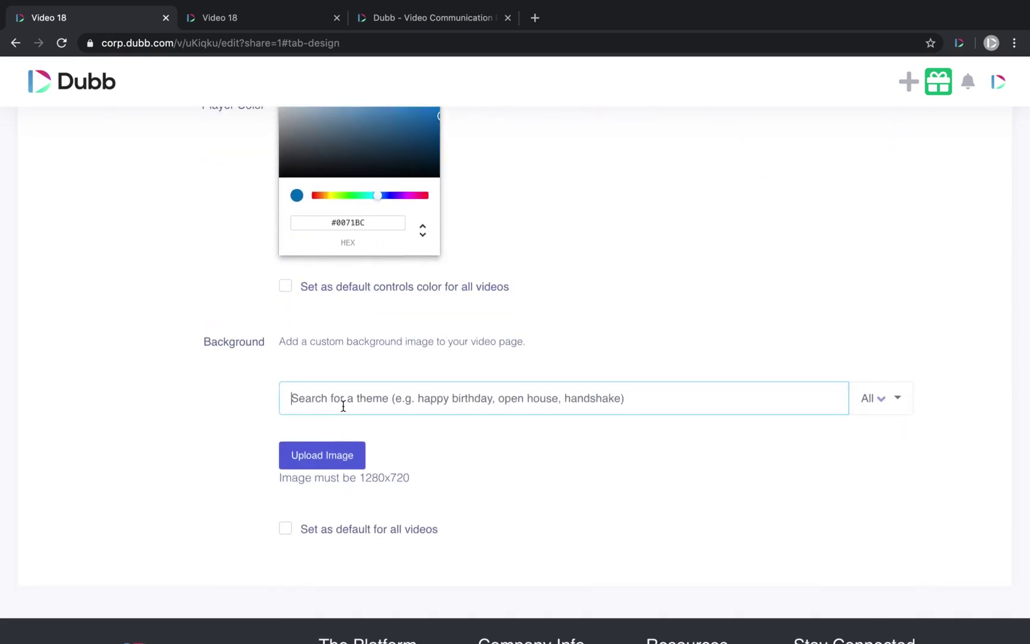
type("tech")
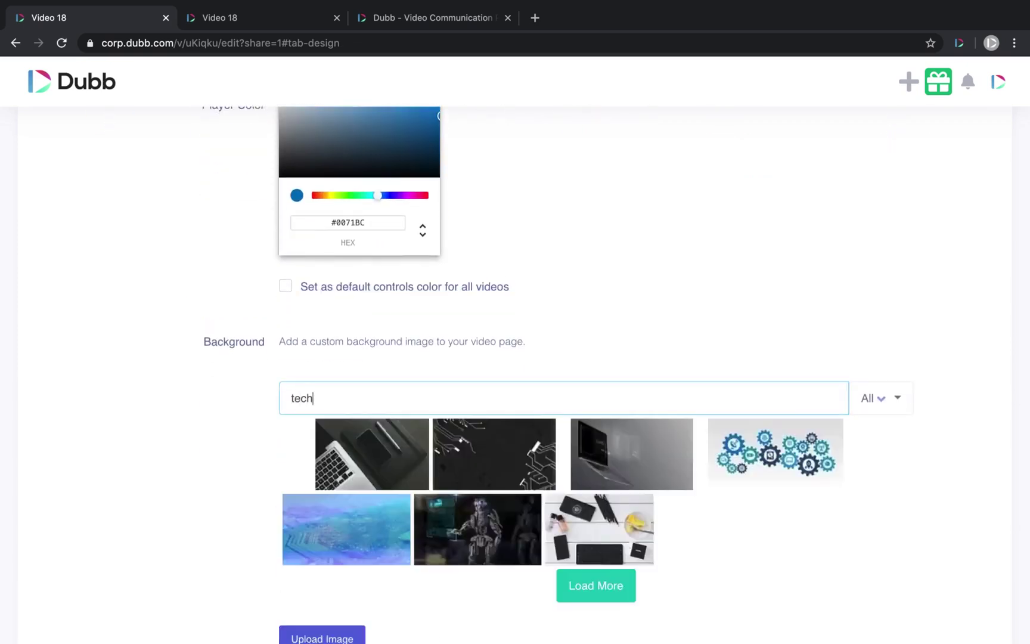
left_click(701, 527)
scroll(701, 527, "down", 3)
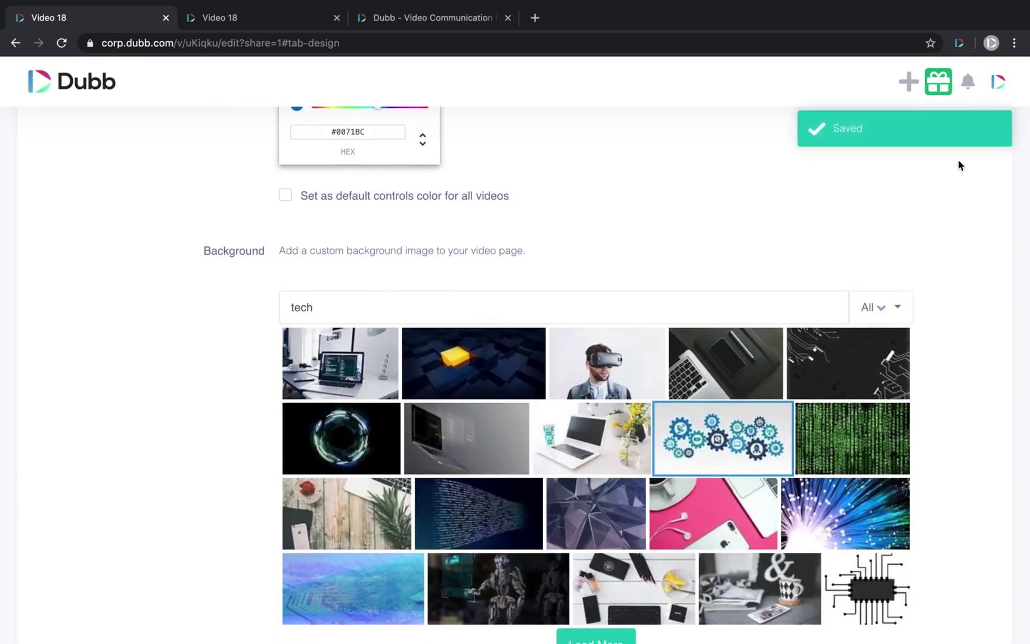
left_click(220, 27)
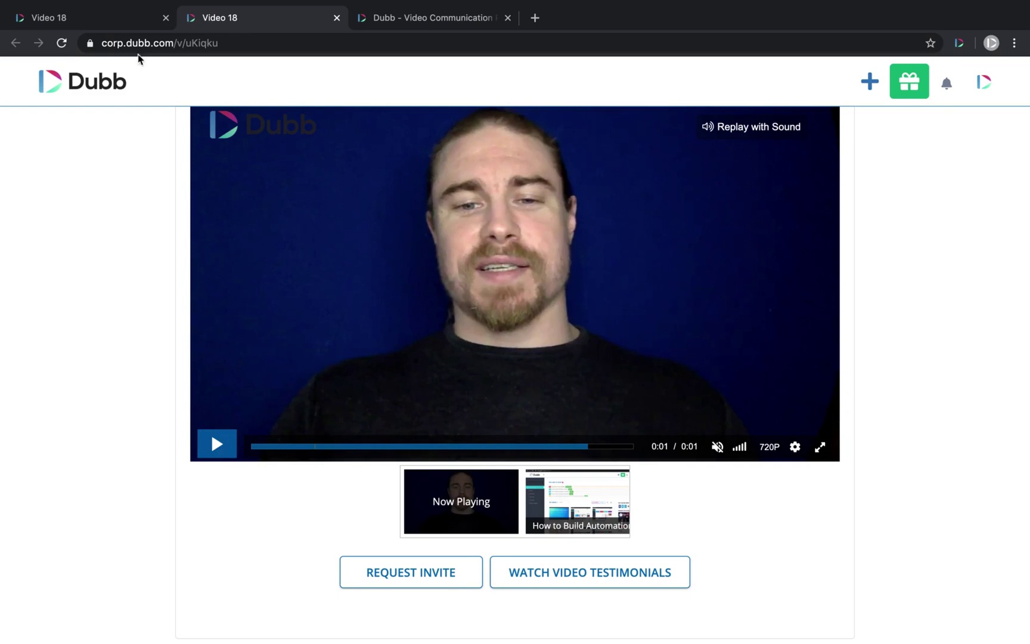
left_click(62, 43)
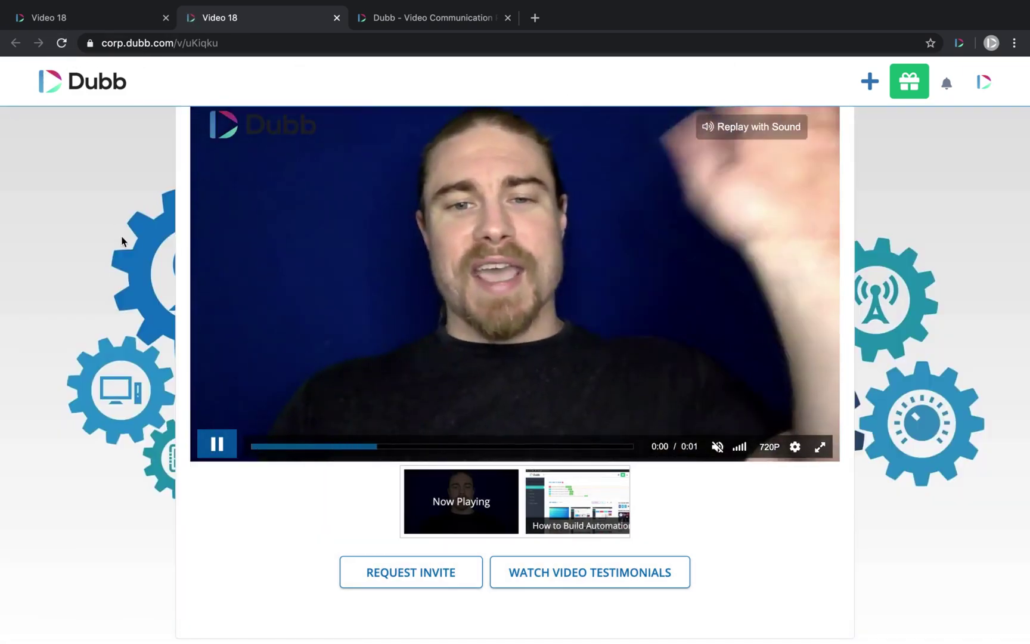
left_click(216, 453)
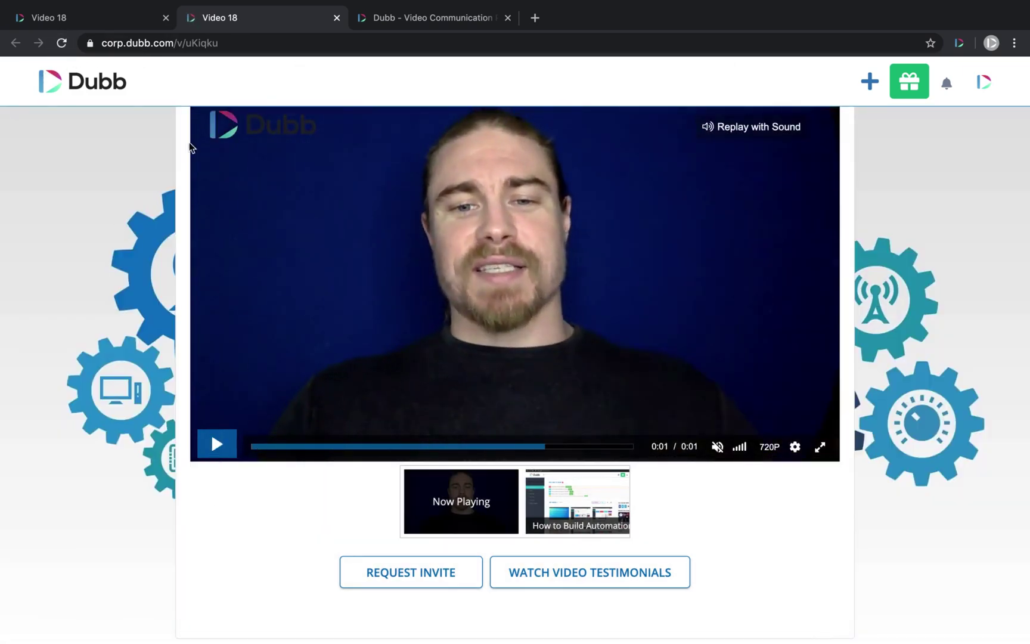
scroll(123, 249, "up", 2)
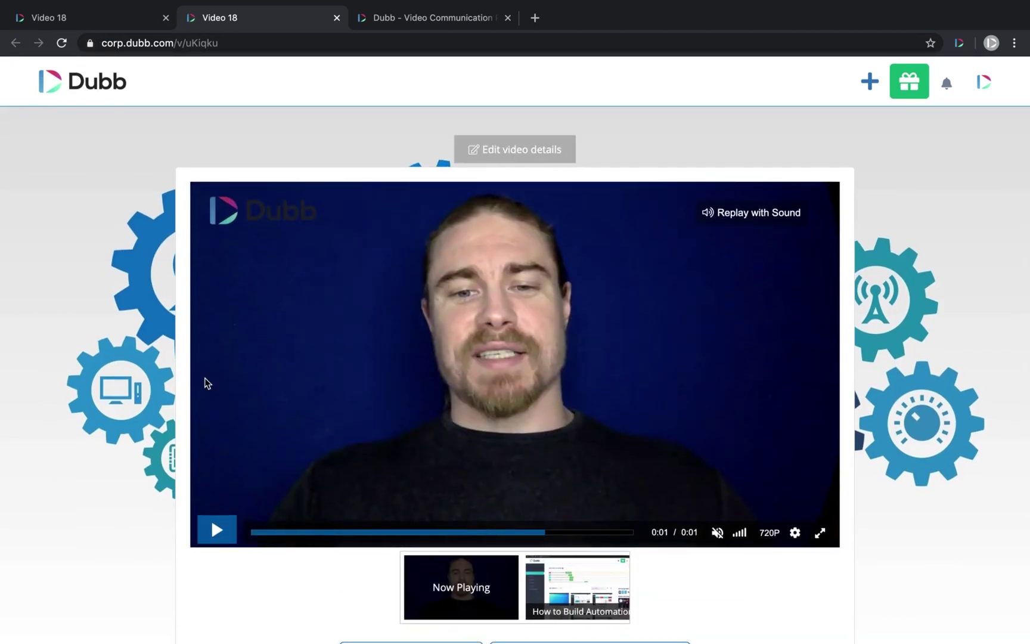
scroll(204, 382, "down", 1)
scroll(83, 344, "down", 1)
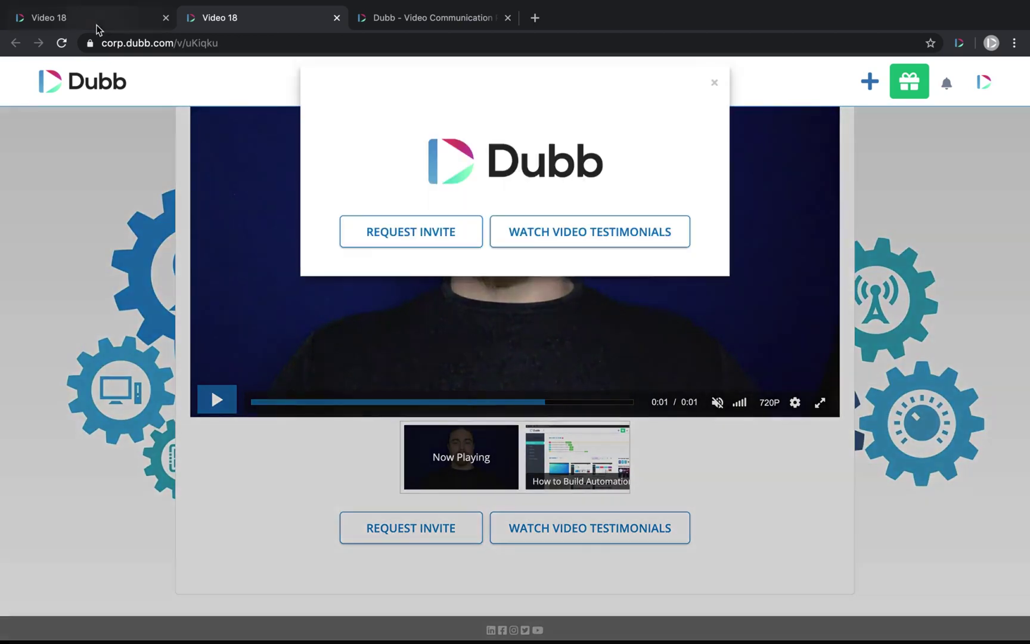
left_click(100, 23)
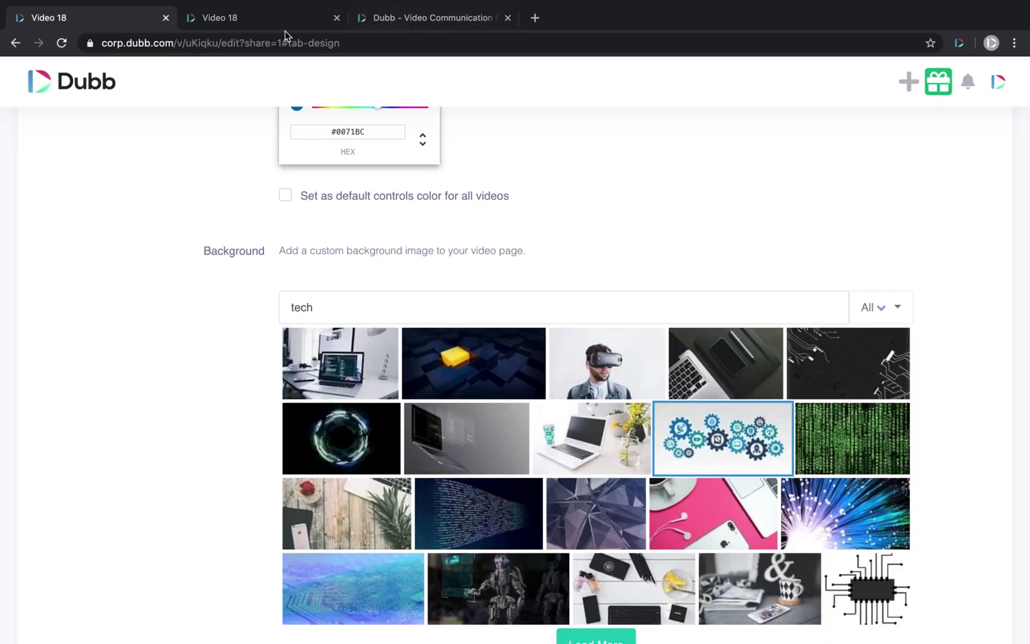
left_click(427, 19)
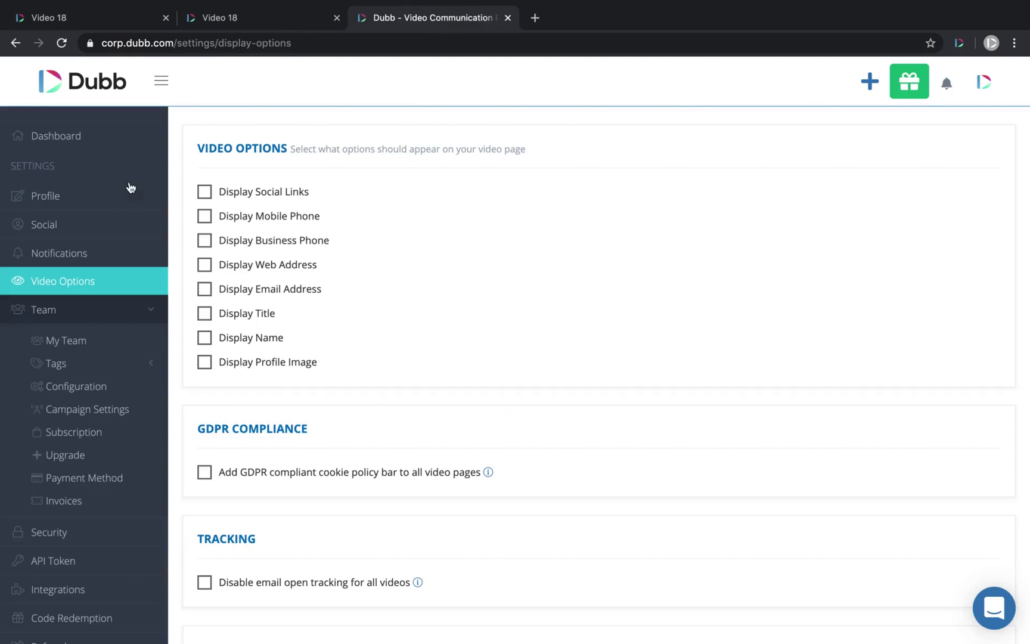
left_click(82, 81)
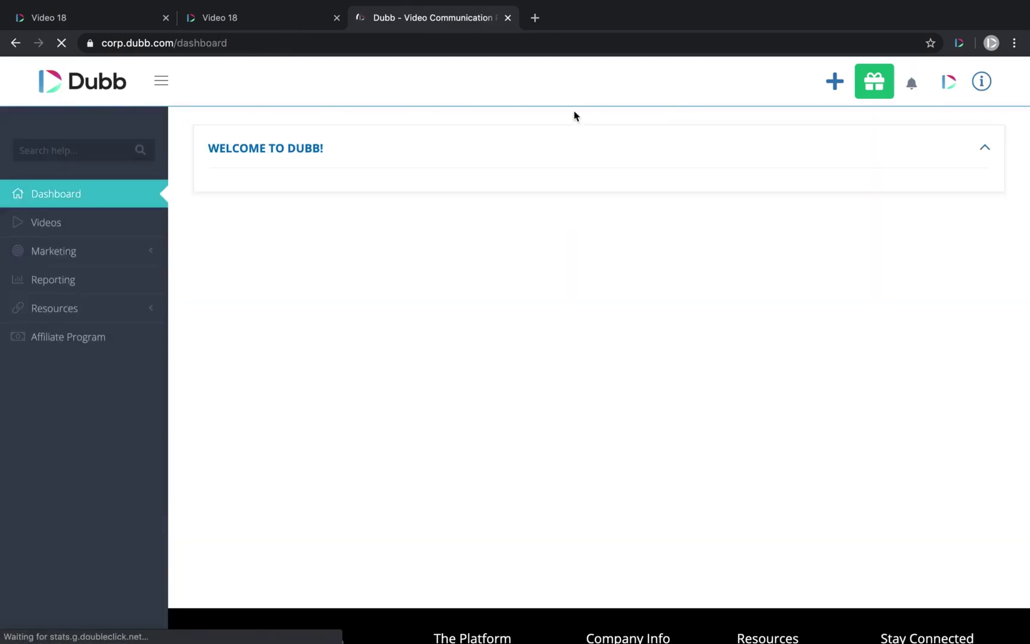
left_click(269, 20)
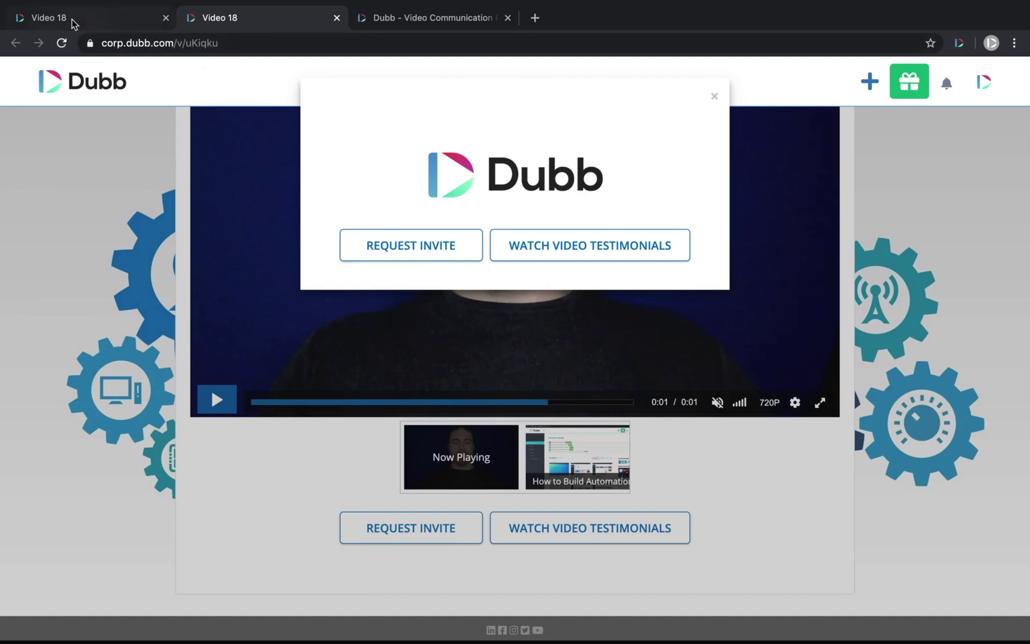
left_click(715, 96)
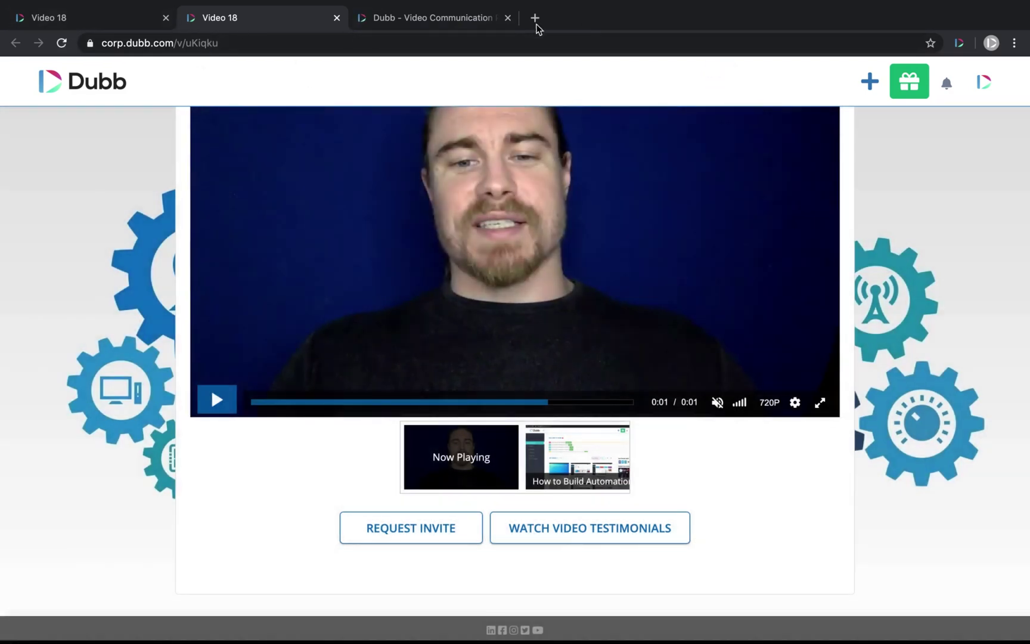
- Open the Gmail inbox in a new tab, start a new message, and go back to Video 18's edit page
left_click(534, 18)
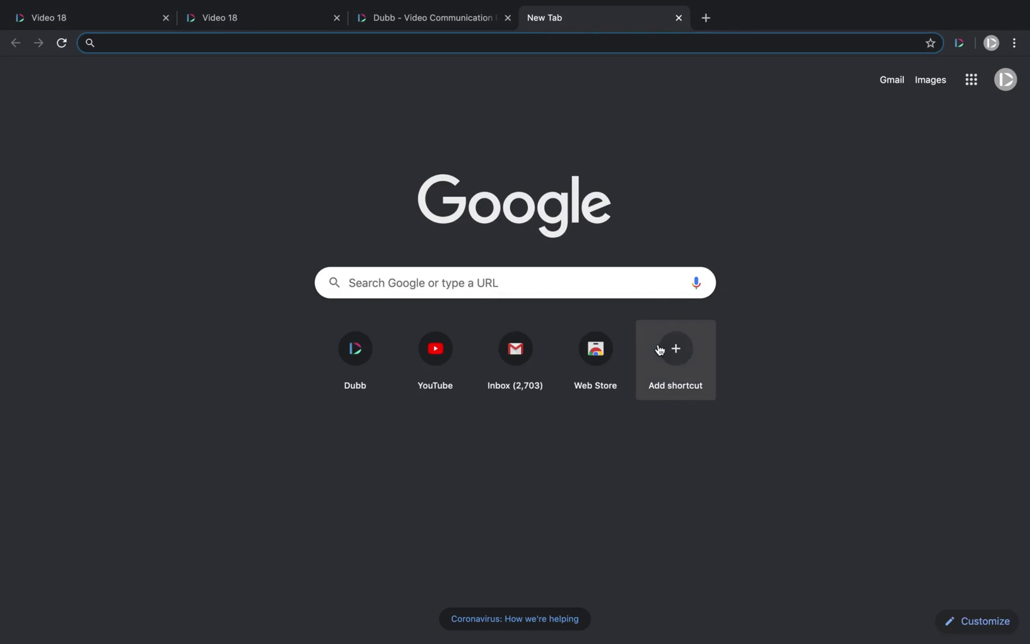
left_click(527, 357)
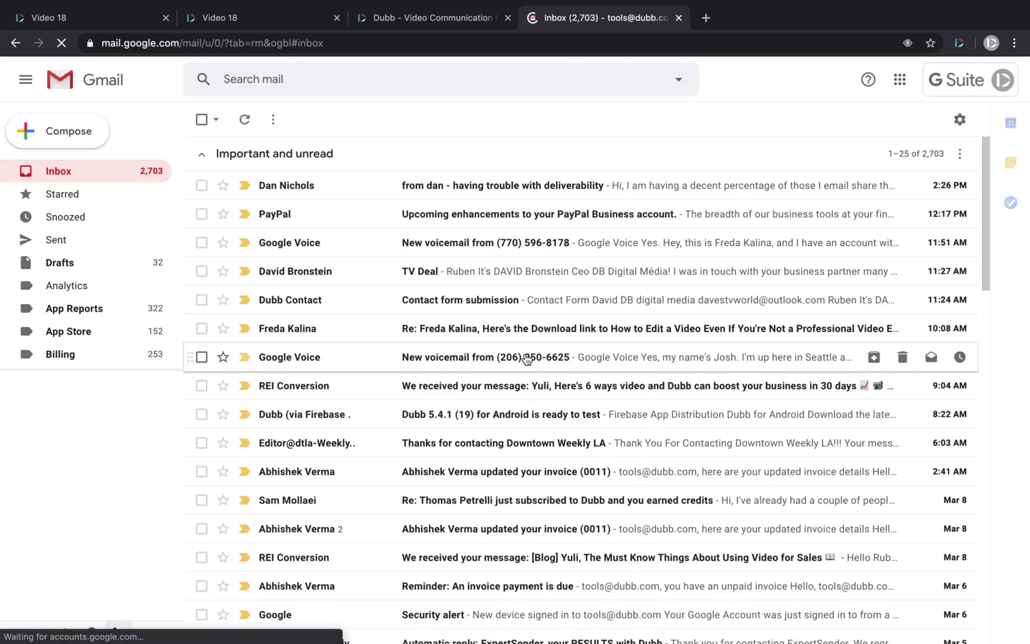
left_click(72, 132)
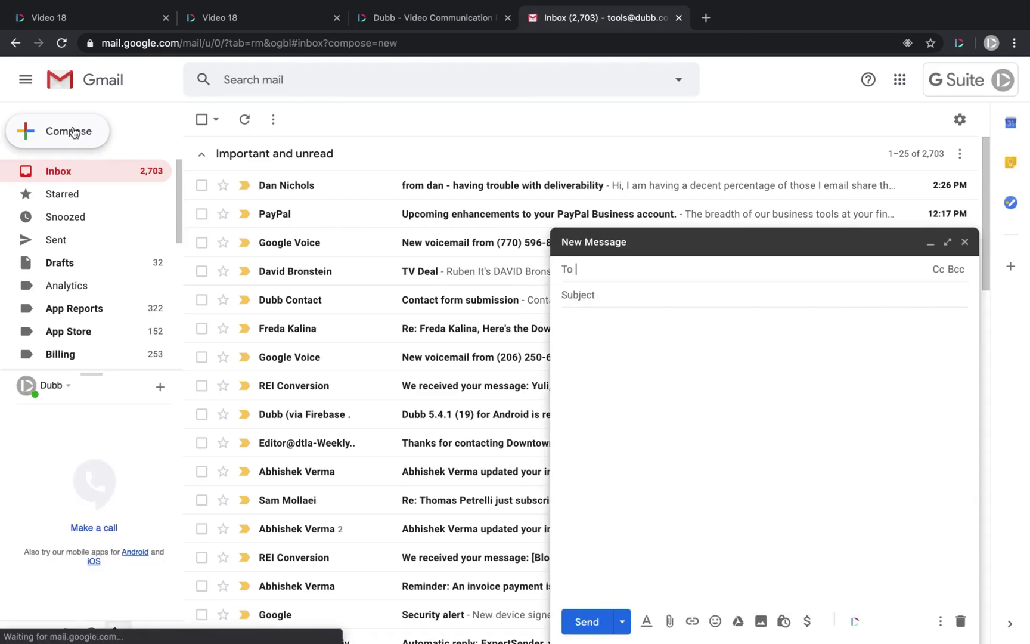
left_click(88, 19)
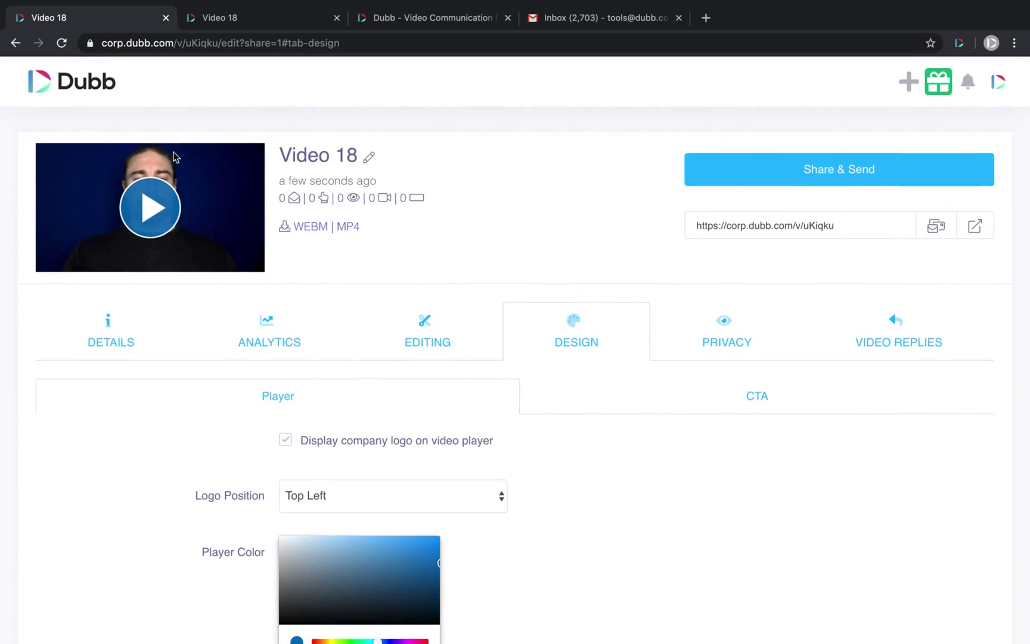
- In Share & Send, choose the saved contact by e-mail, add personalization text, and copy the Video 18 email link
left_click(790, 171)
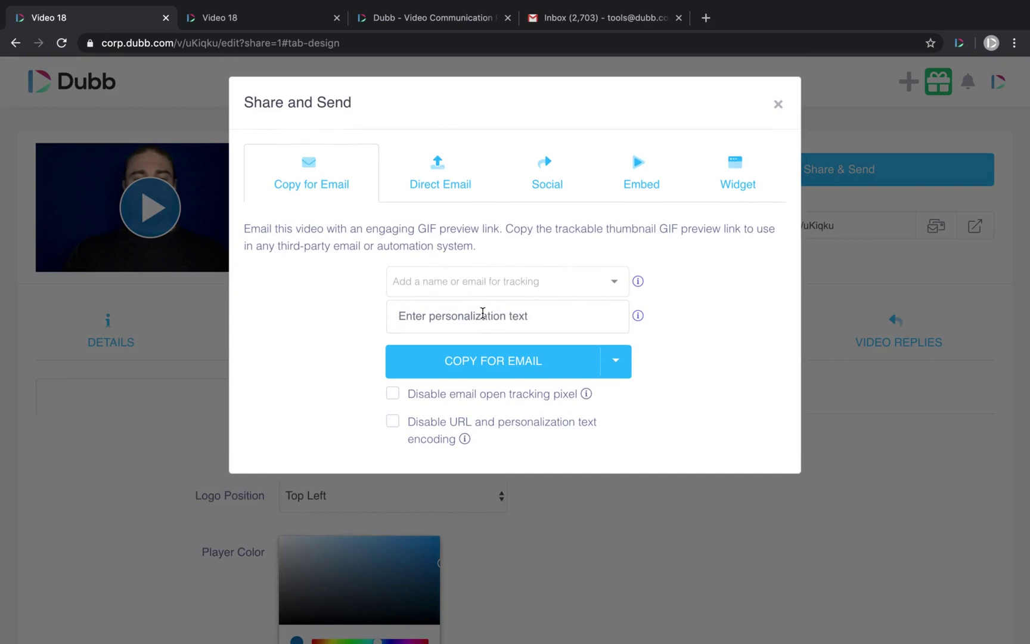
left_click(421, 278)
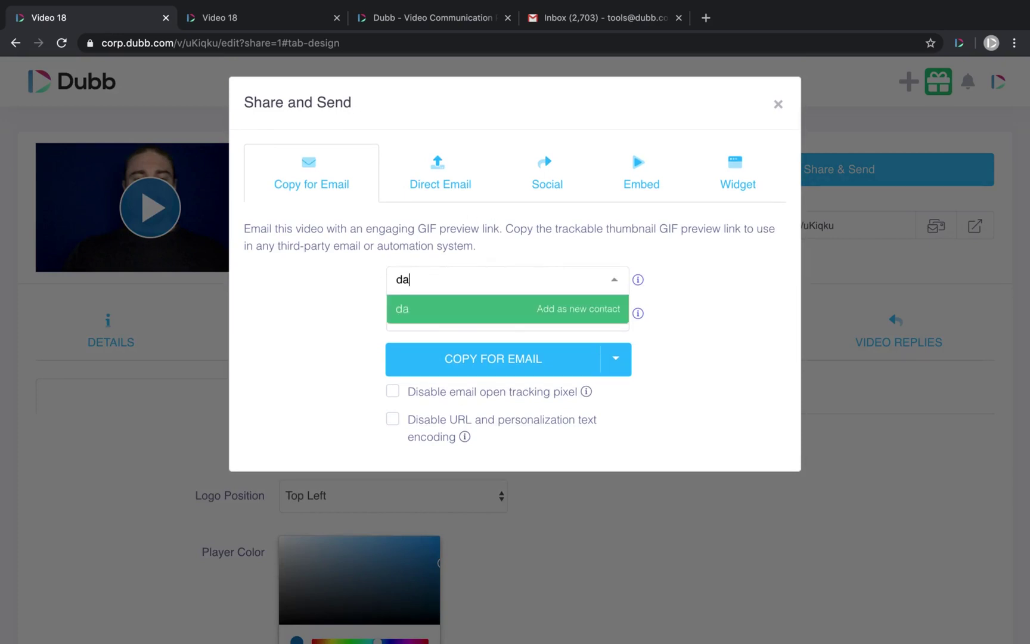
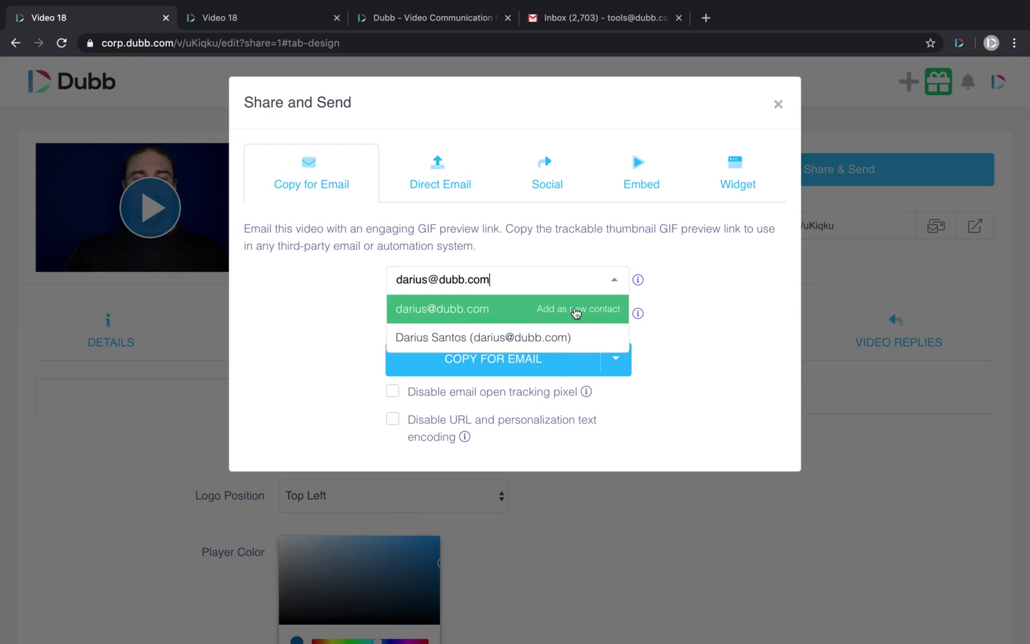
left_click(480, 338)
left_click(425, 316)
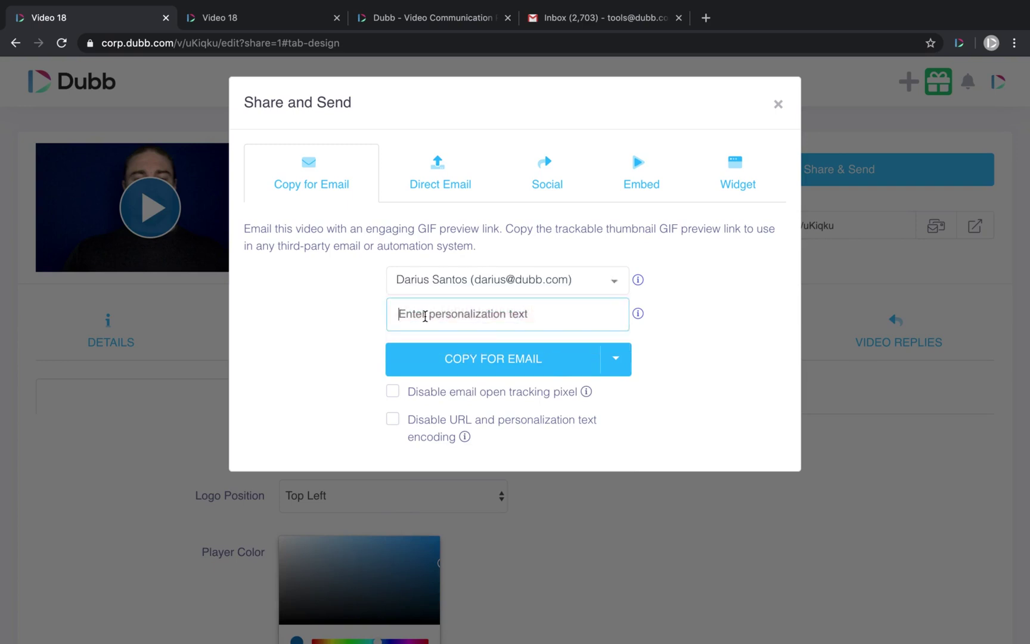
type("Video Darius")
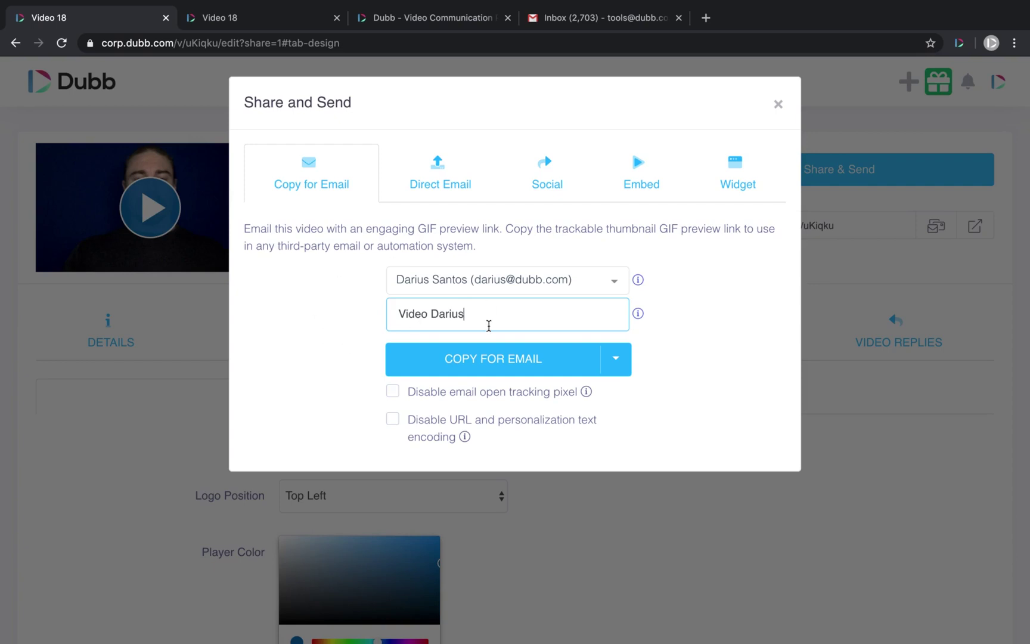
left_click(451, 362)
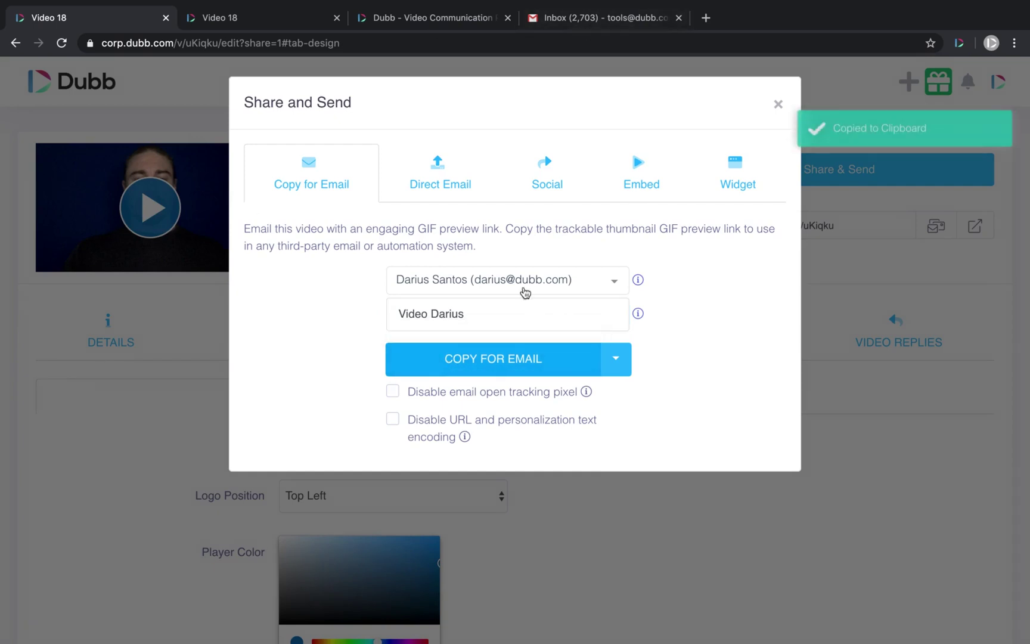
- Paste the copied Dubb video email preview into the full-size Gmail draft body
left_click(598, 23)
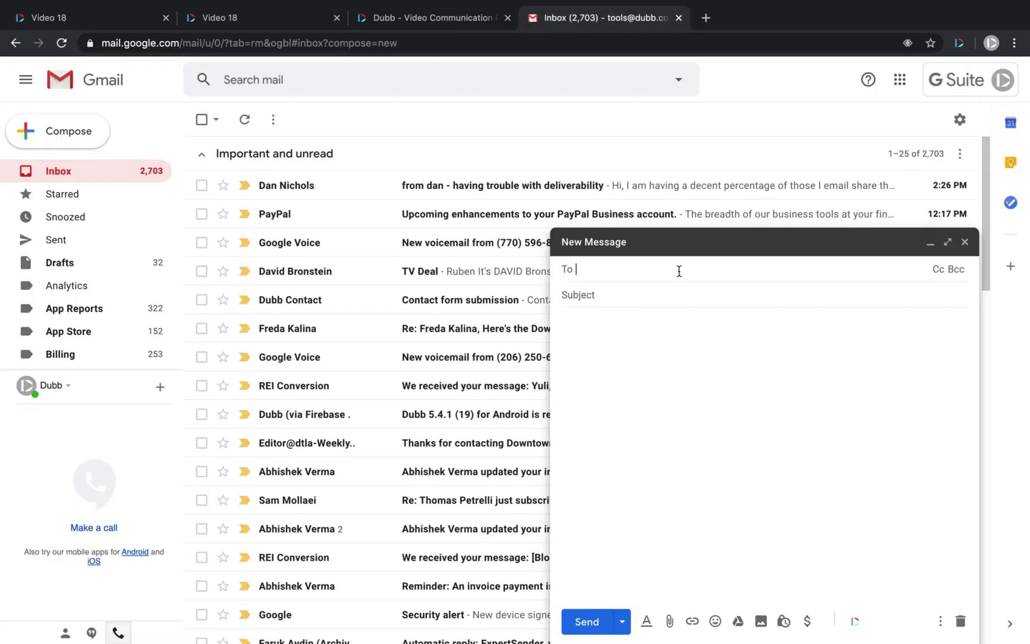
left_click(947, 241)
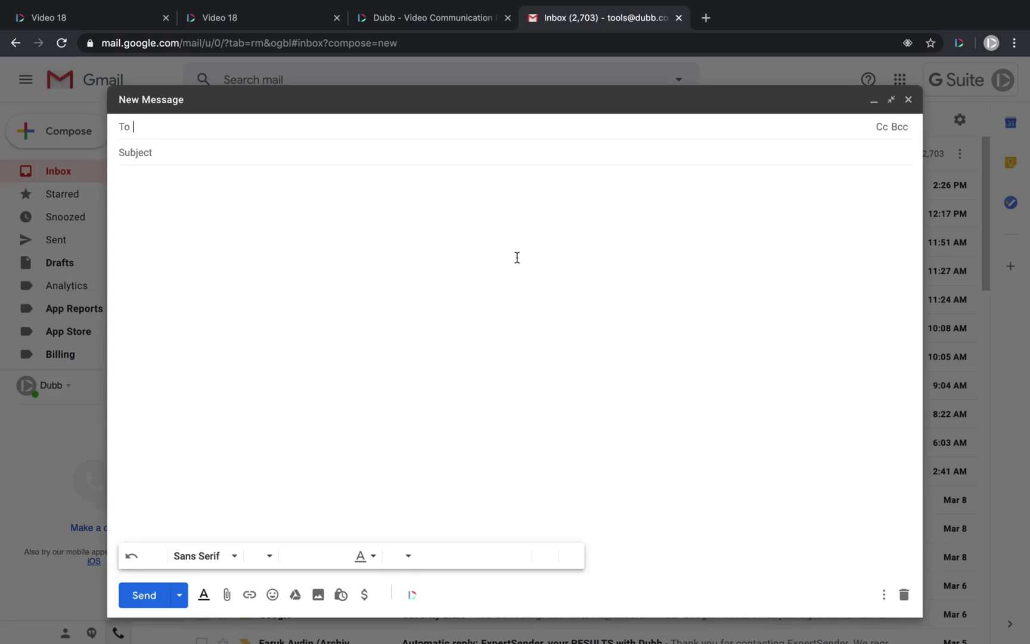
left_click(223, 207)
key("super+v")
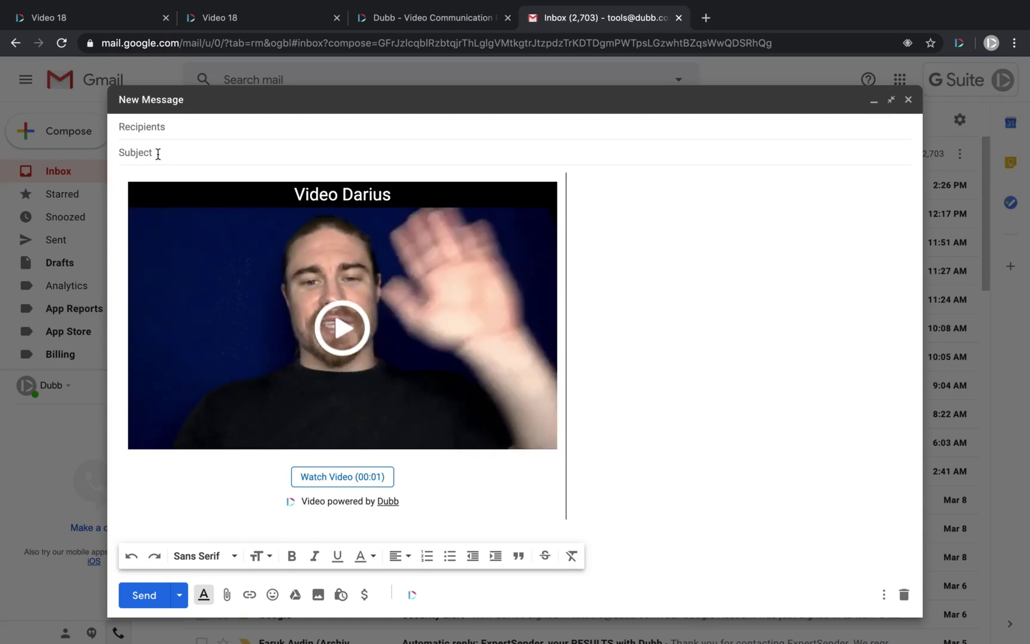
- Delete the pasted video preview and its Video Darius heading, leaving the body empty
left_click_drag(540, 443, 156, 233)
key("BackSpace")
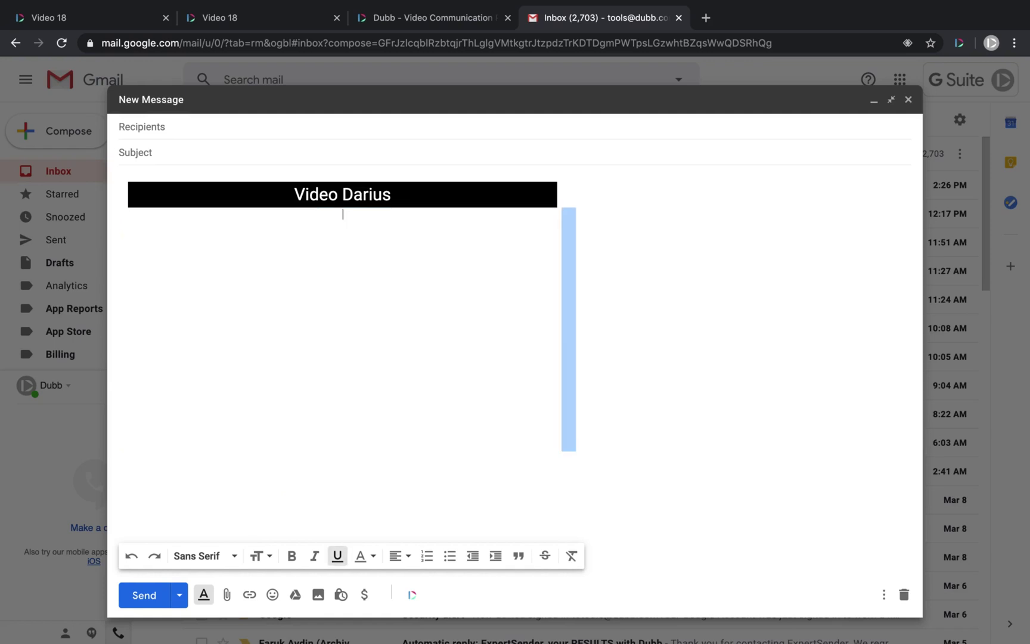
left_click_drag(392, 195, 217, 196)
key("BackSpace")
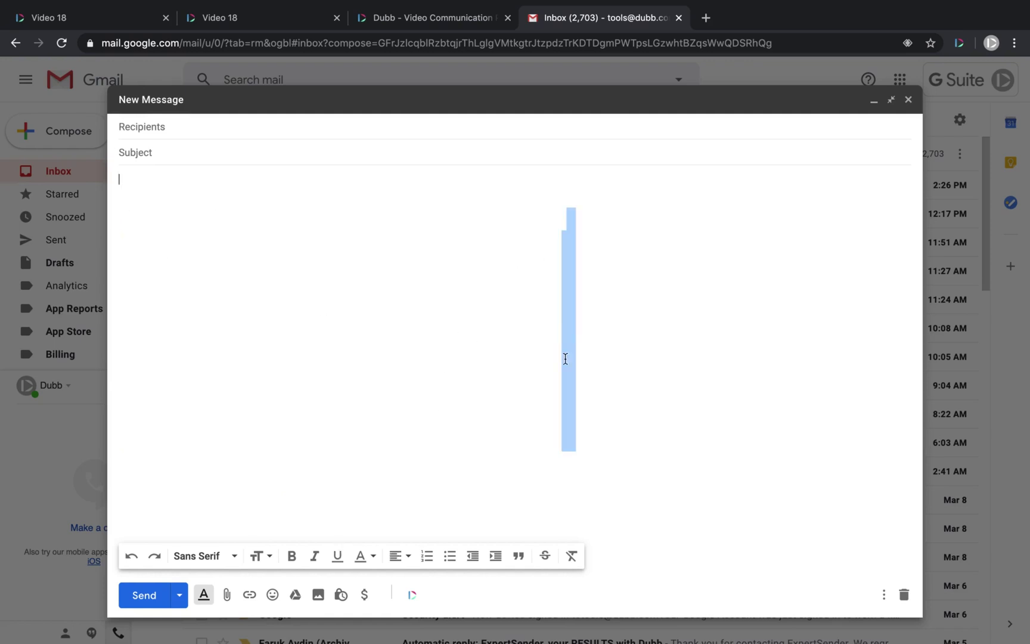
key("BackSpace")
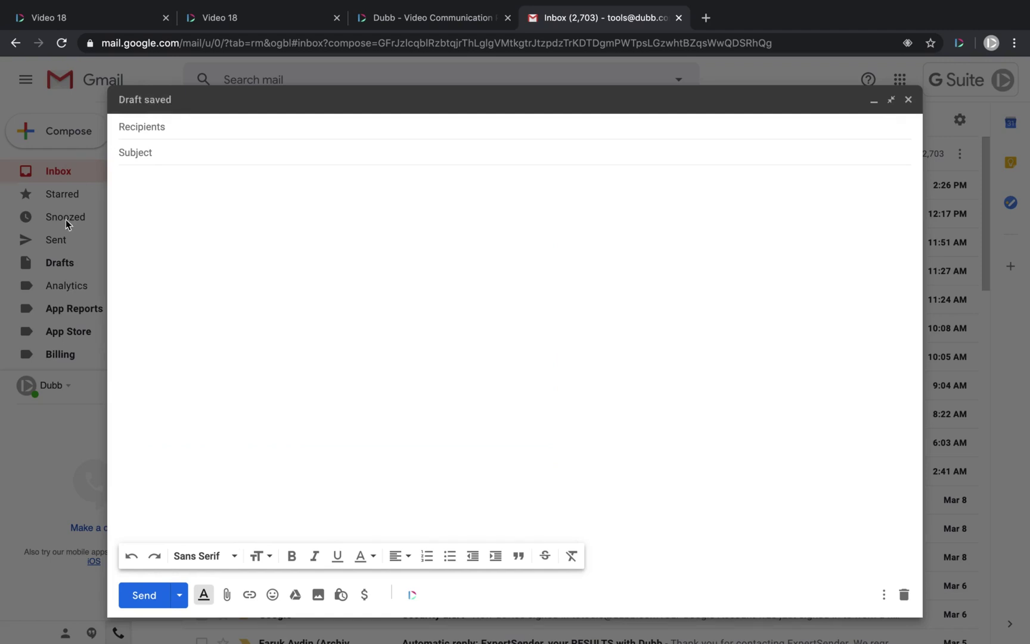
left_click(958, 43)
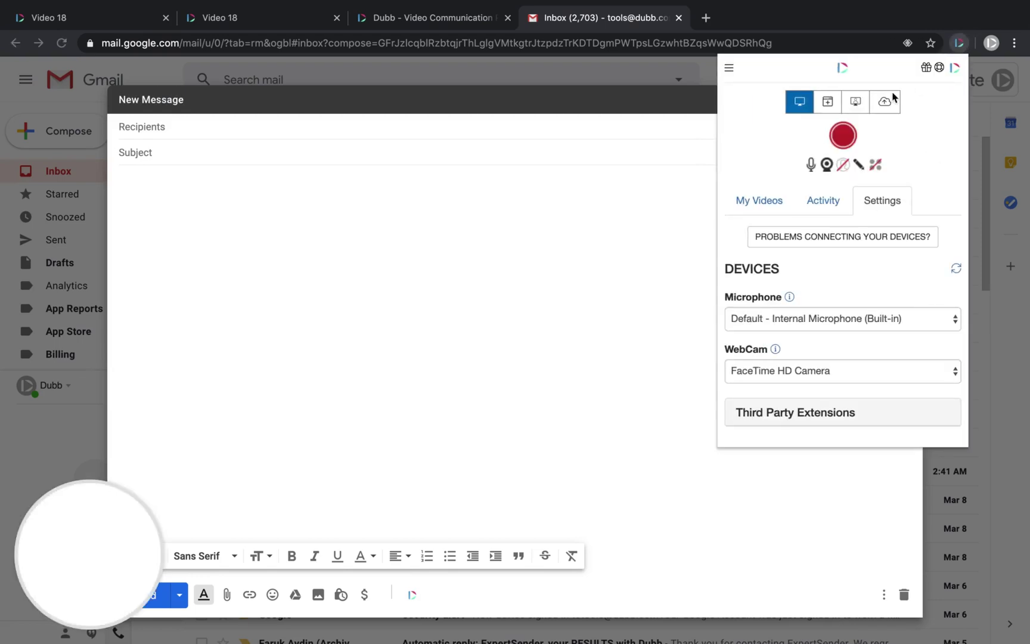
left_click(641, 226)
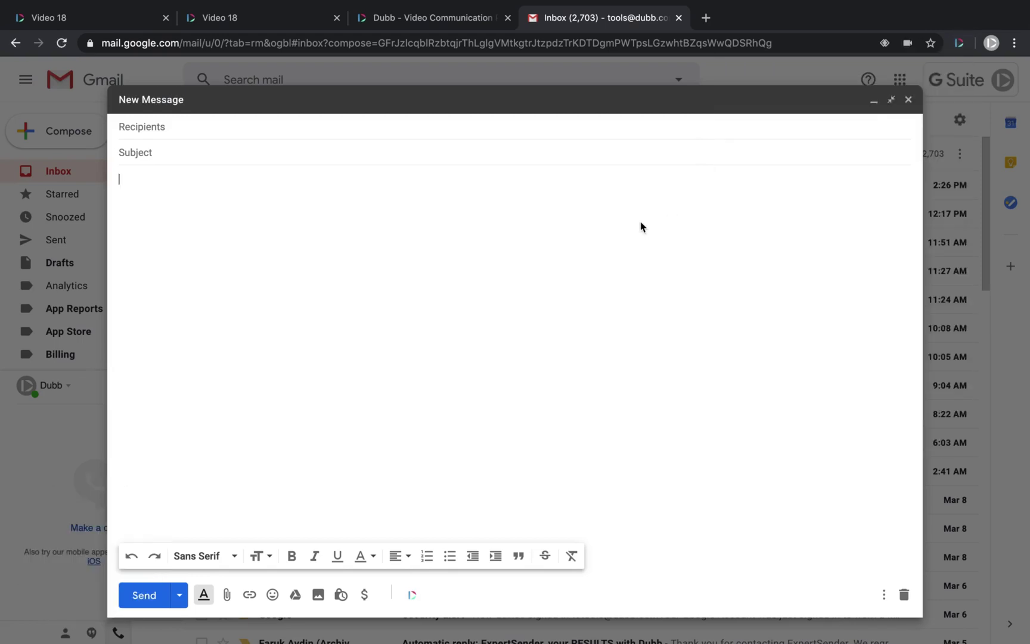
left_click(412, 595)
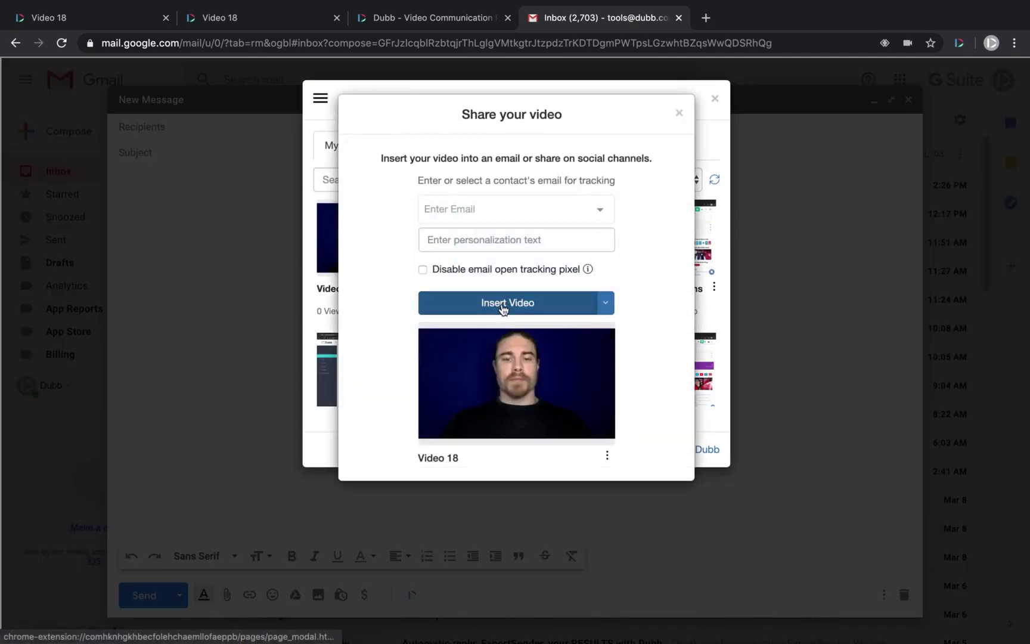
left_click(497, 306)
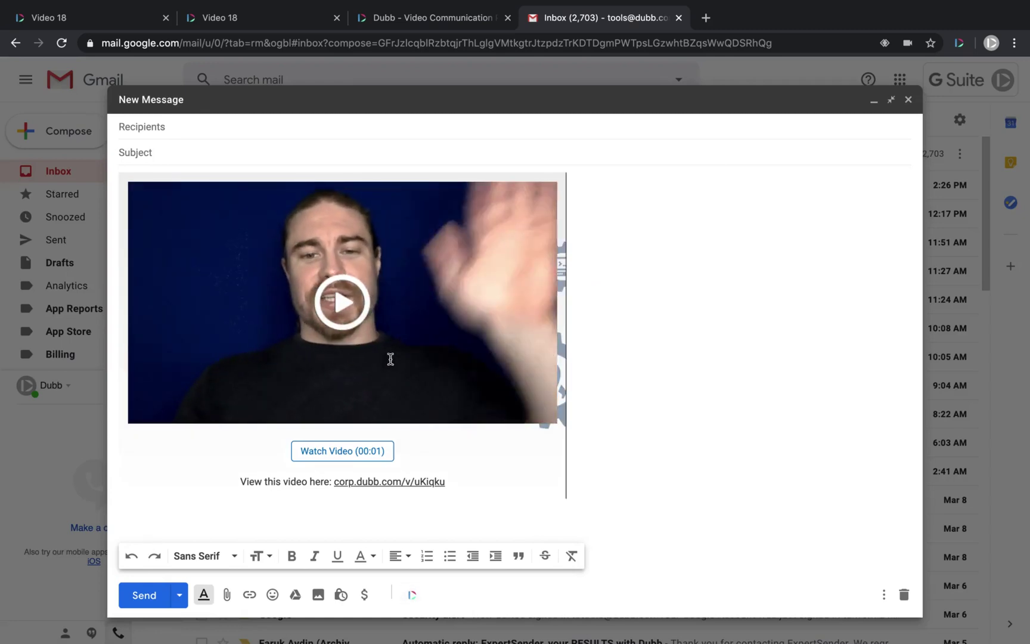
key("ctrl+z")
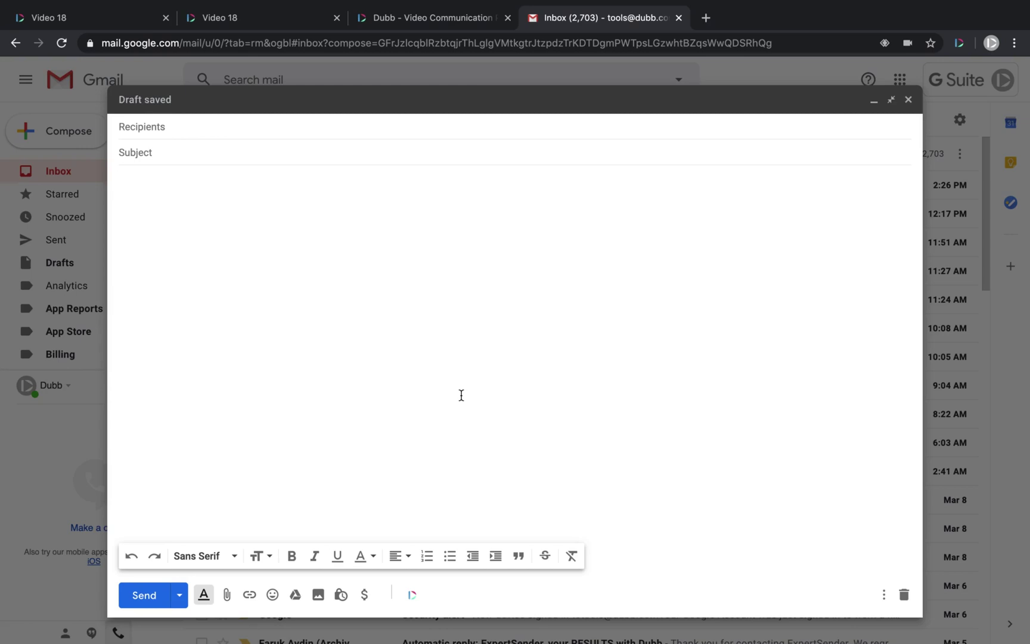
- Open the Dubb dashboard and expand Marketing, Campaigns and Automation in the sidebar
left_click(65, 19)
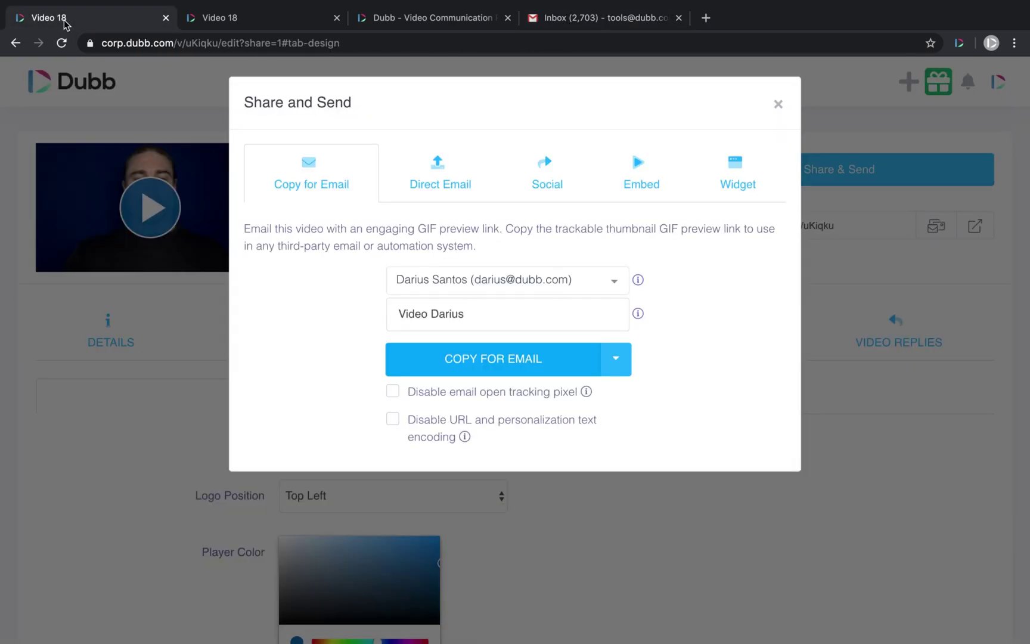
left_click(286, 20)
left_click(44, 87)
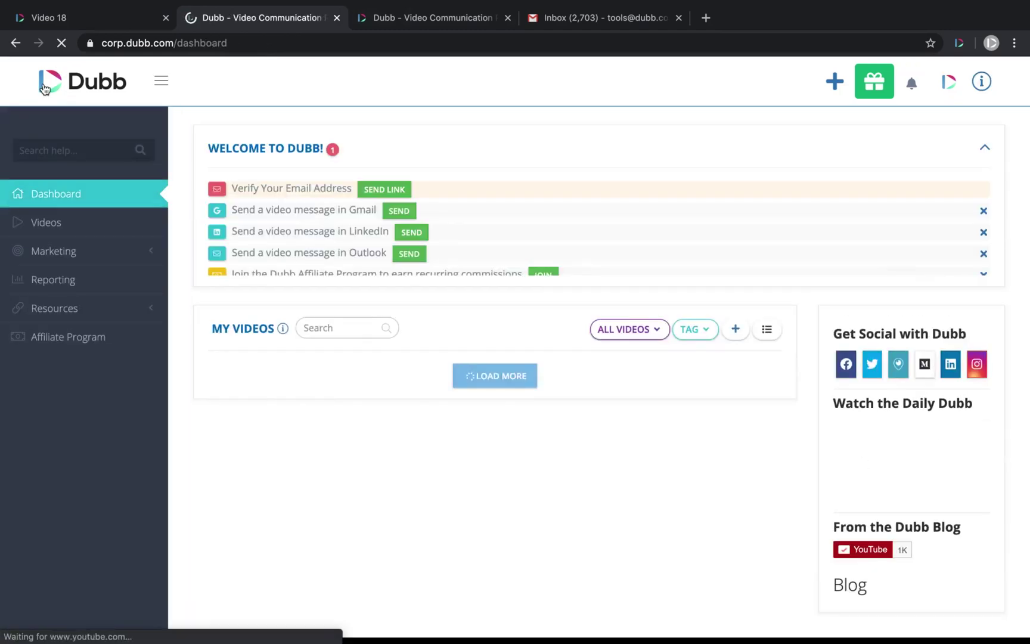
left_click(84, 256)
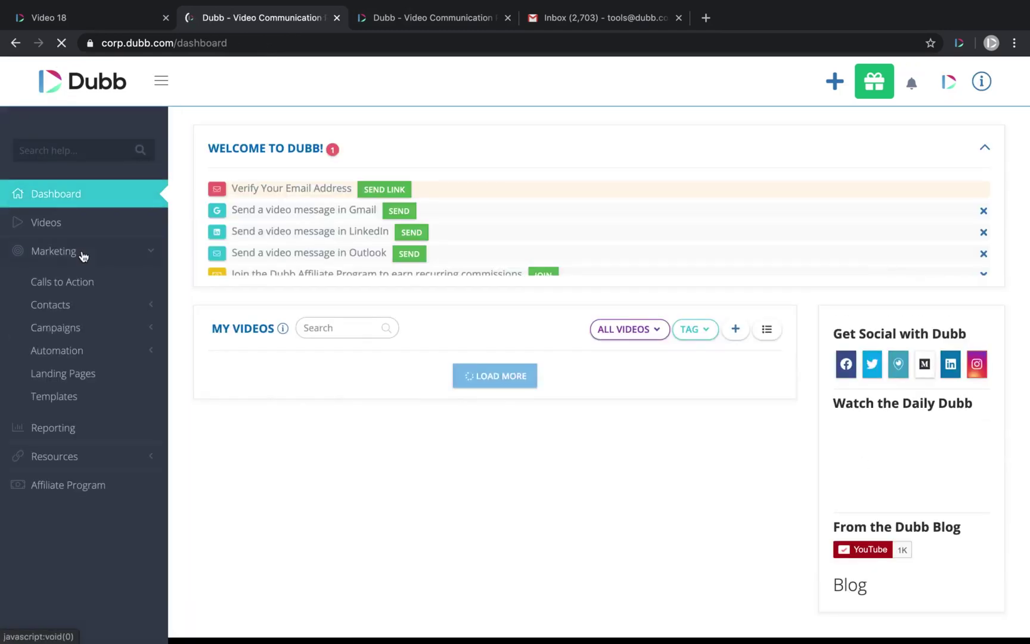
left_click(76, 334)
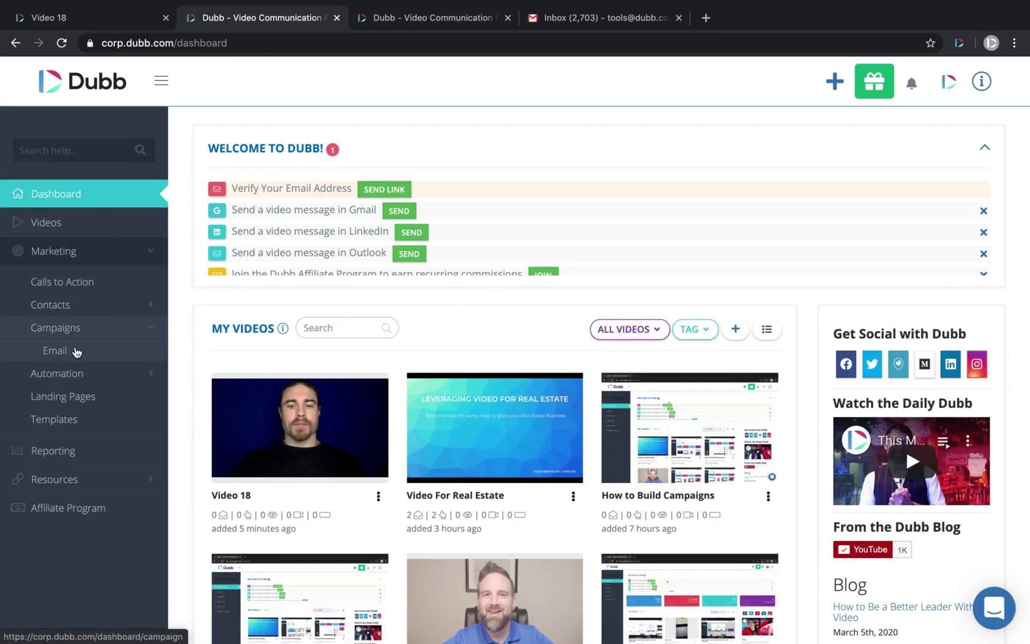
left_click(83, 376)
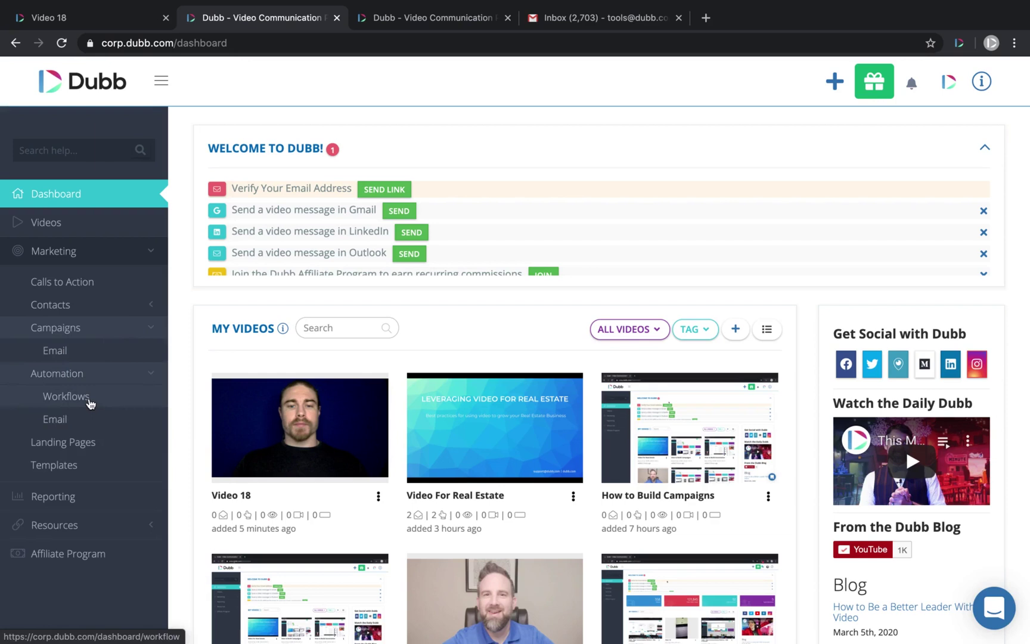
- Open and close the learning and support help panel, then return to the Video 18 sharing tab
left_click(982, 83)
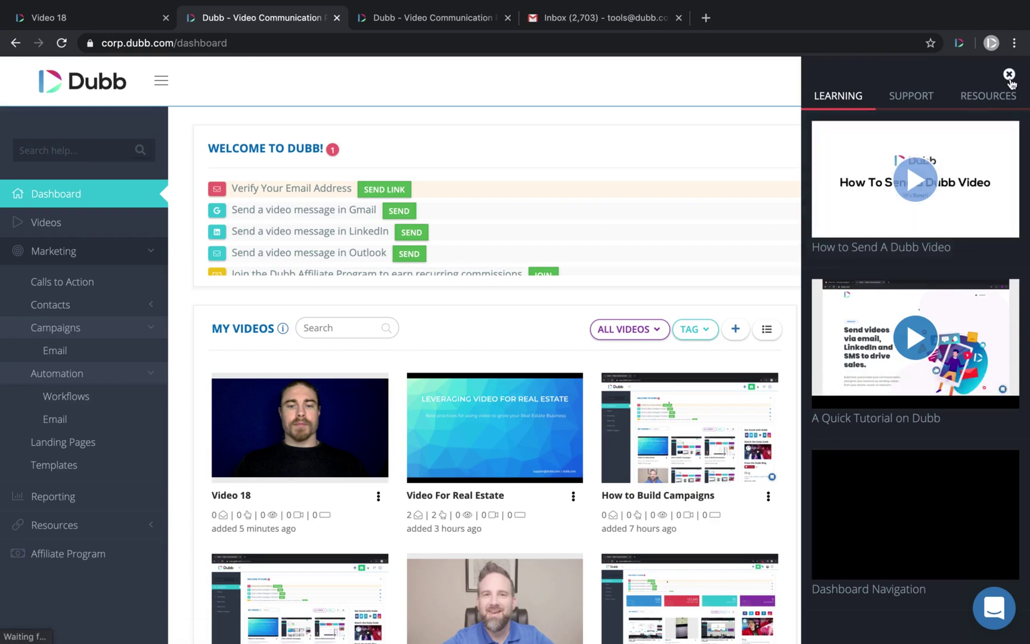
left_click(1009, 75)
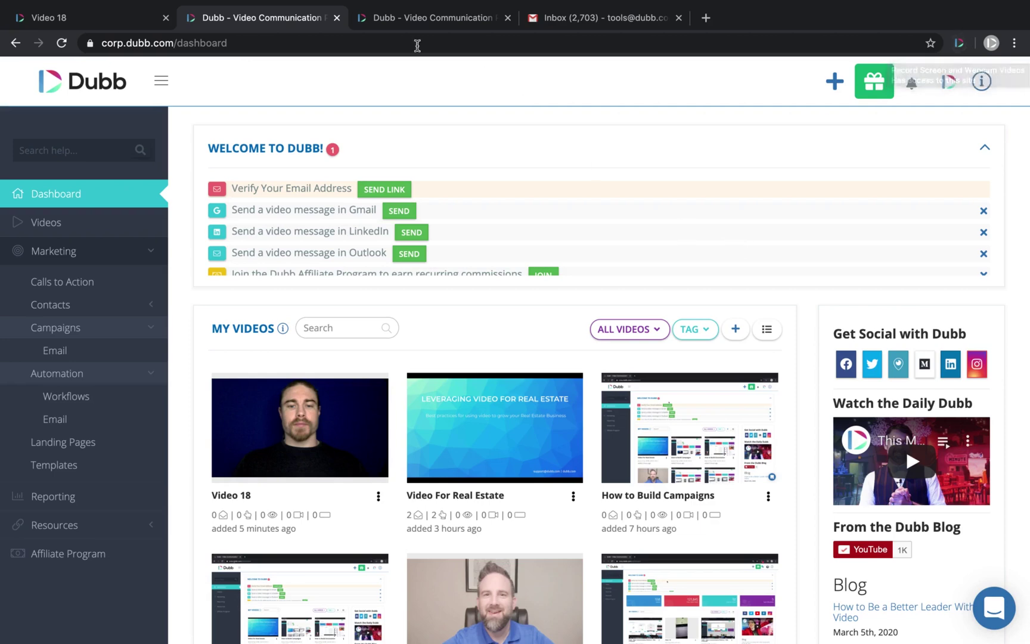
left_click(382, 18)
left_click(249, 16)
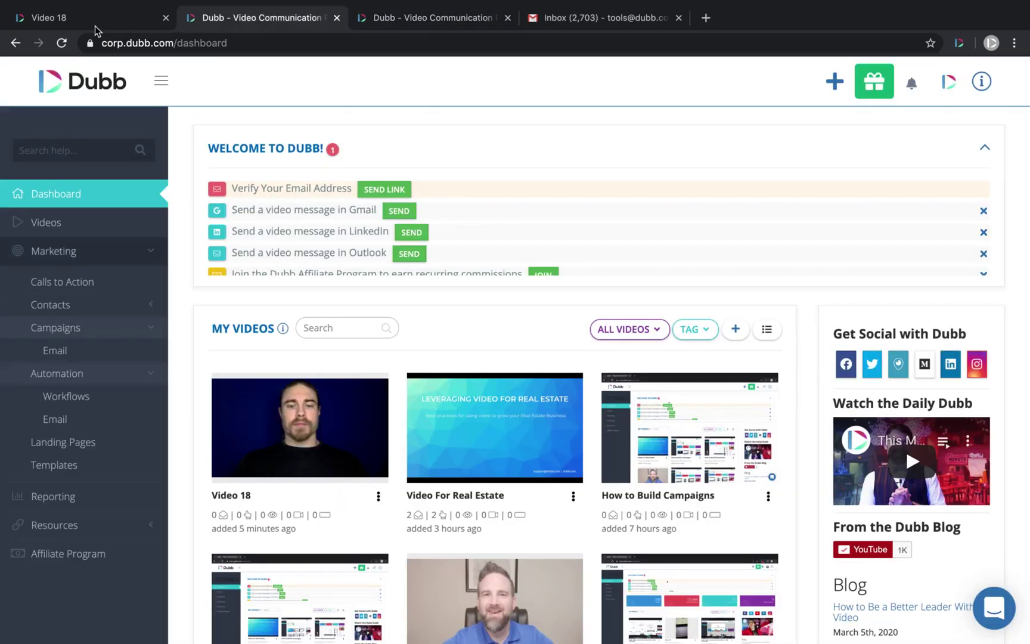
left_click(66, 23)
- Open Video 18's public page in a new tab and scroll down it
left_click(779, 109)
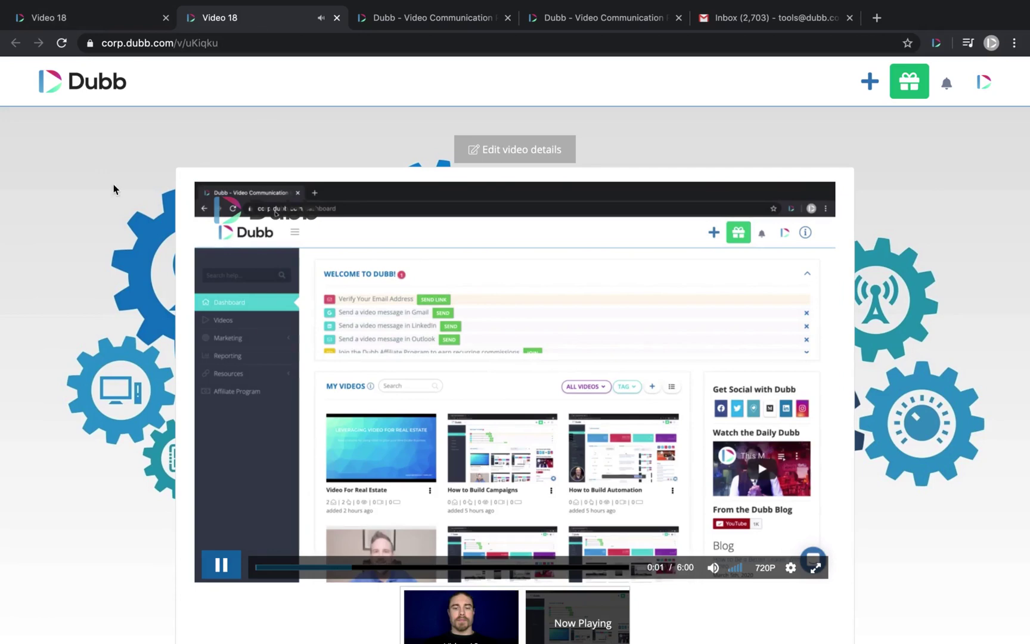
scroll(124, 255, "down", 3)
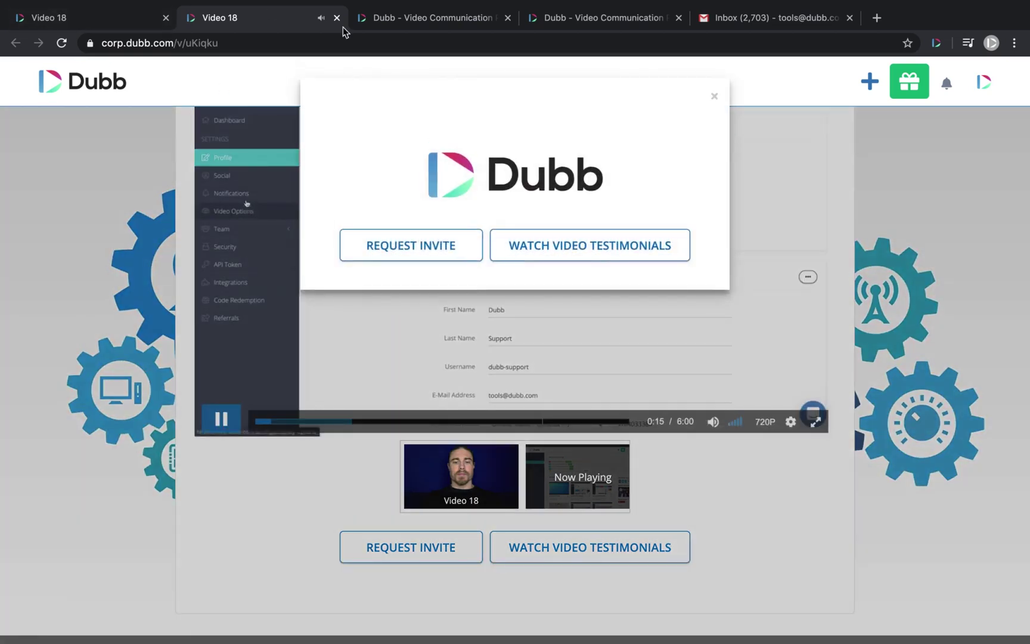
- Copy Video 18's trackable email preview with COPY FOR EMAIL in Share & Send
left_click(110, 24)
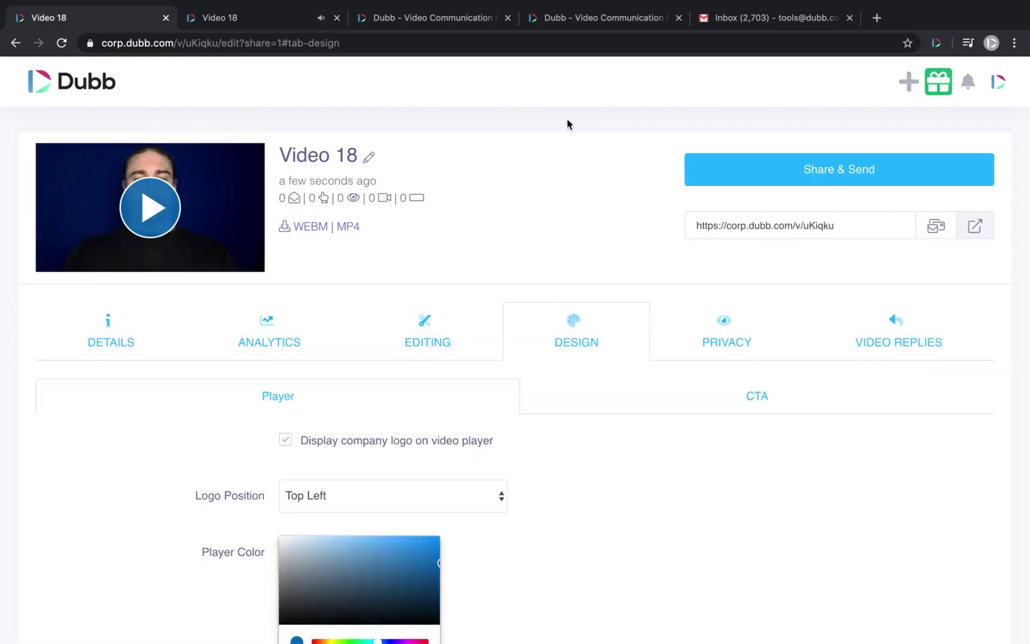
left_click(749, 167)
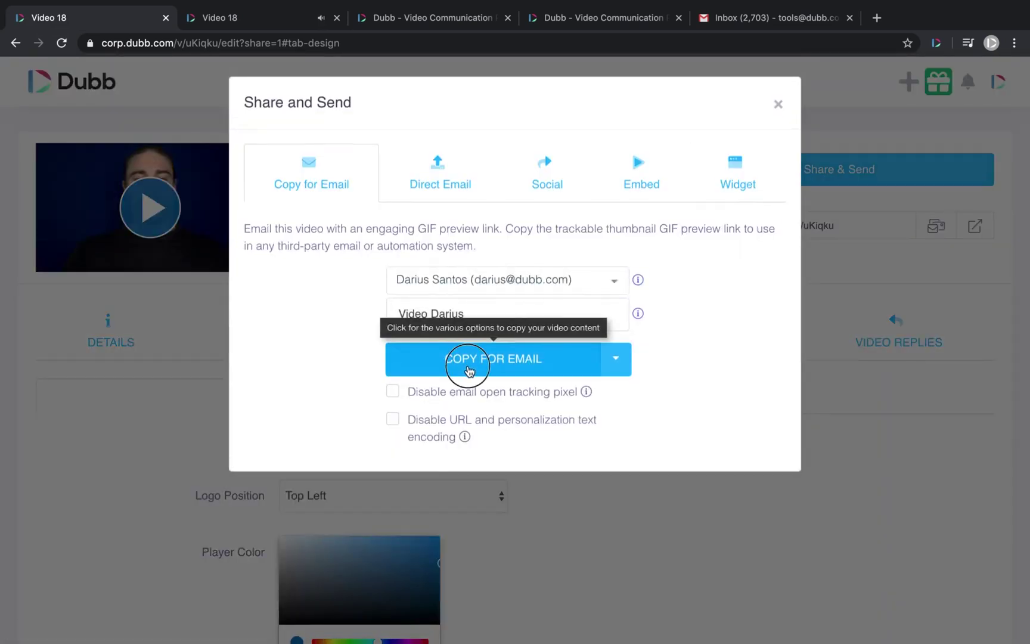
left_click(469, 371)
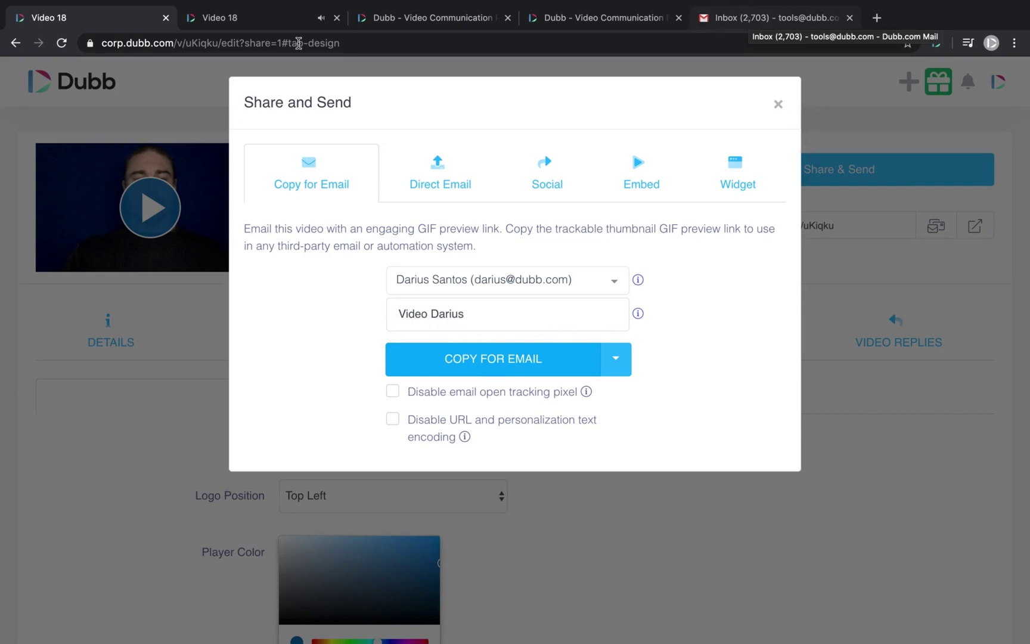
left_click(247, 24)
left_click(72, 24)
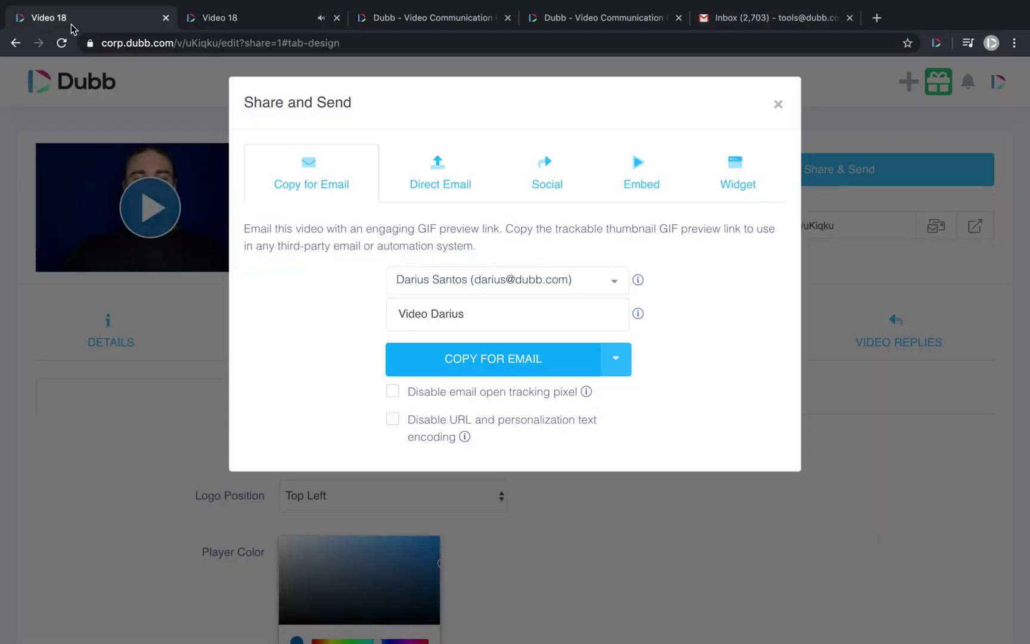
- Review the Manual email campaigns list, including the Dubb Now - Feb 5 success count, then exit full screen
left_click(428, 24)
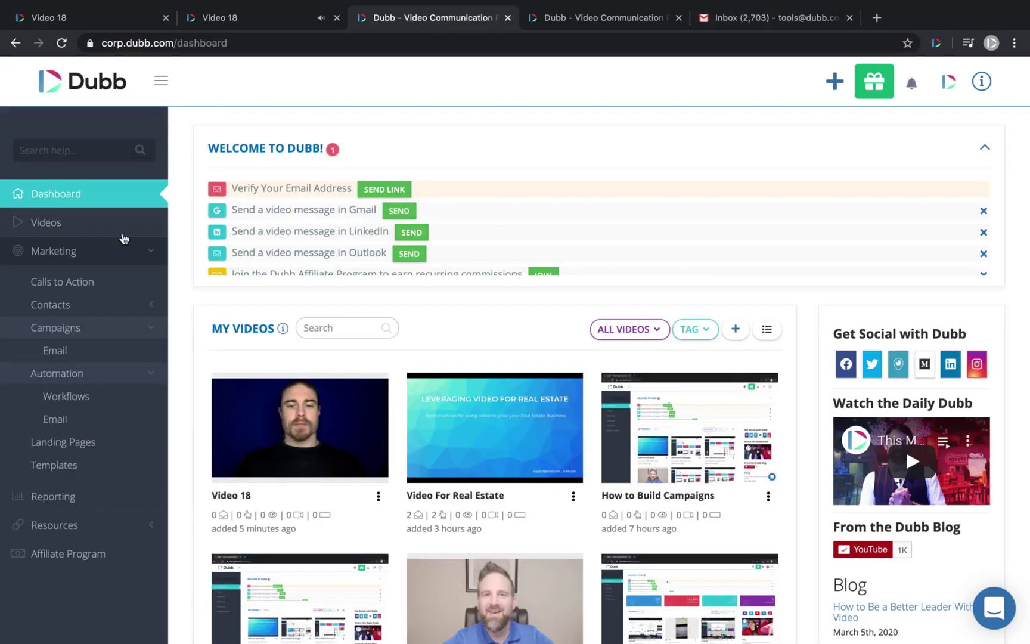
left_click(60, 350)
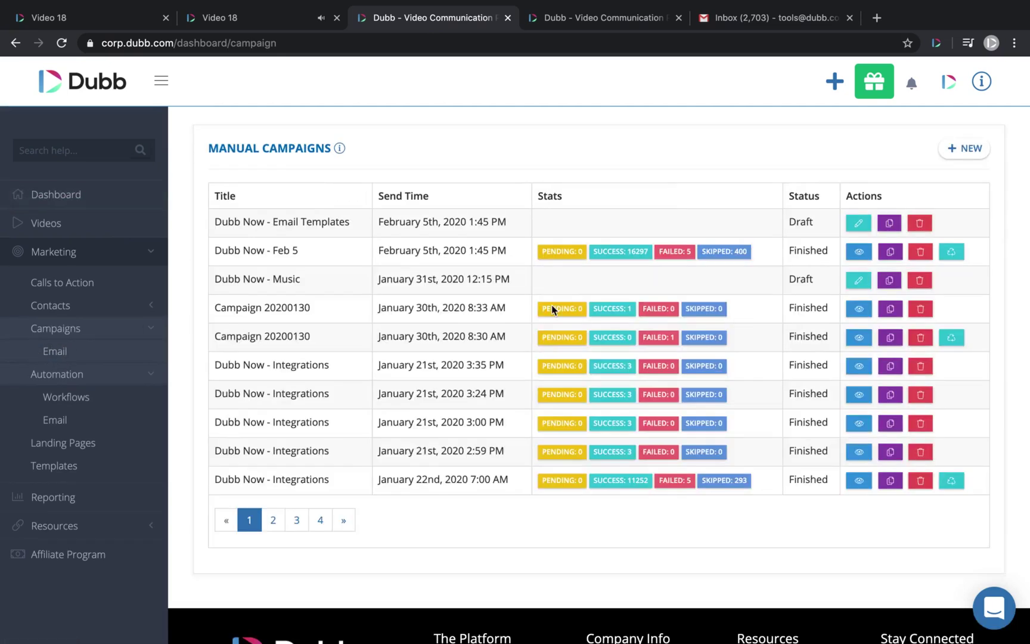
left_click_drag(650, 252, 608, 258)
left_click(995, 611)
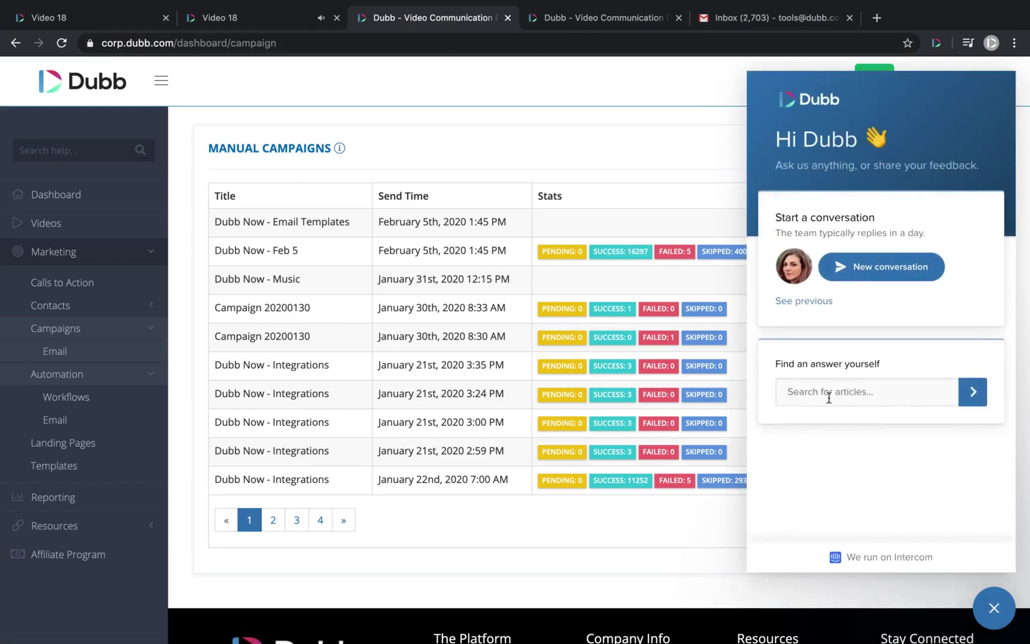
left_click(999, 611)
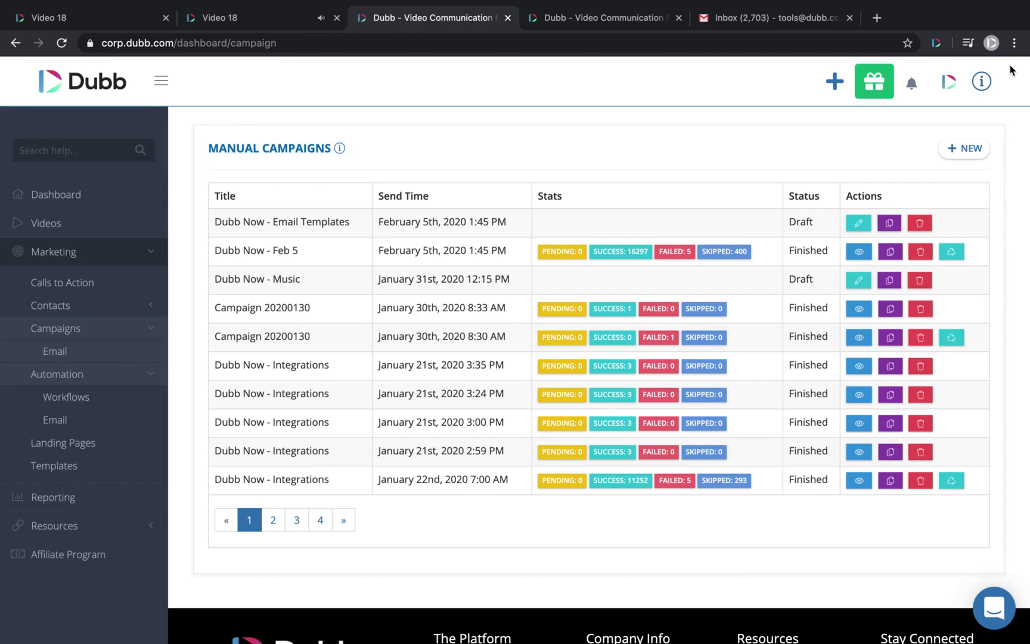
key("ctrl+Left")
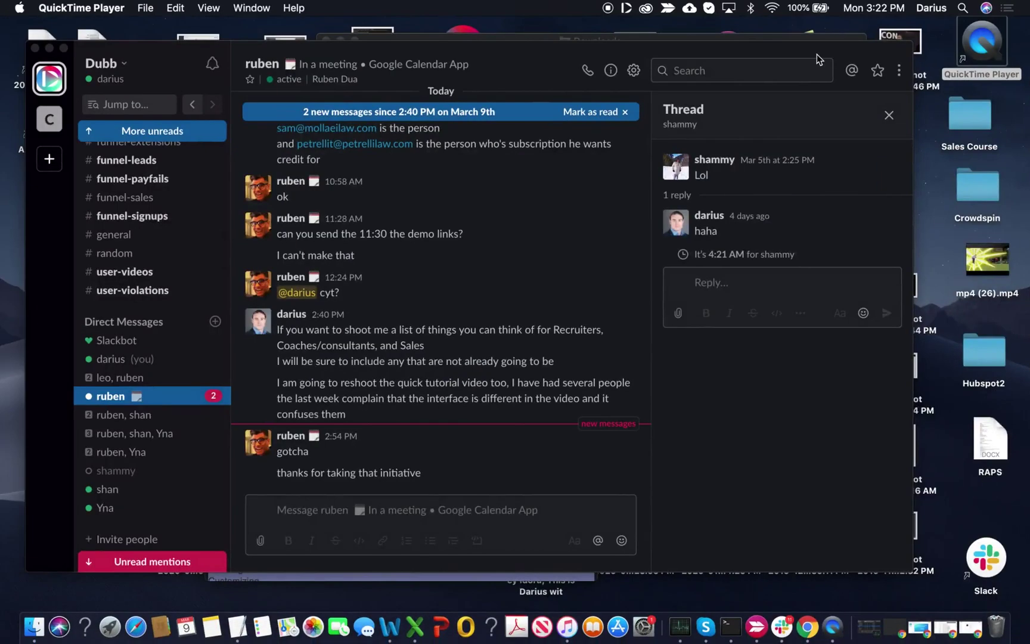